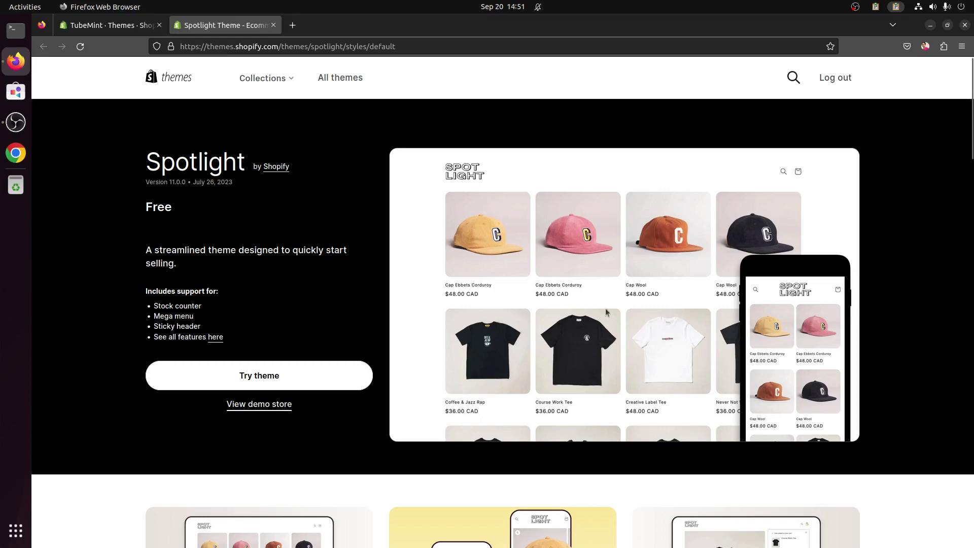
Scroll through the Spotlight theme page to review its details
scroll(764, 381, down, 8)
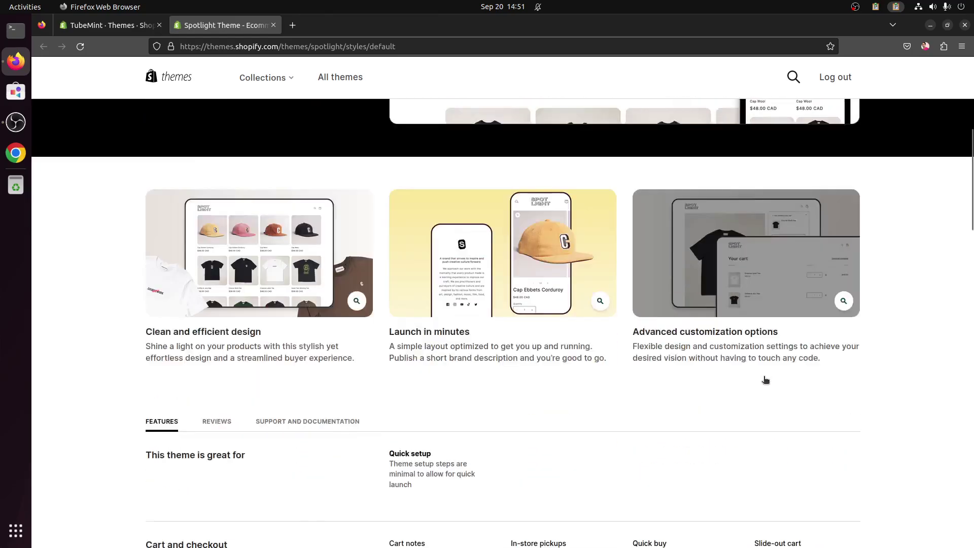
scroll(765, 380, down, 18)
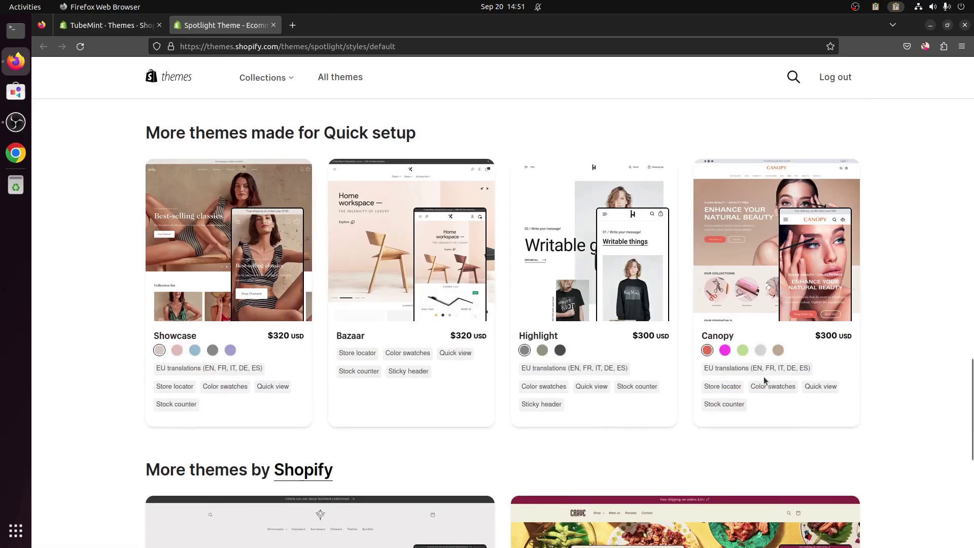
scroll(764, 381, down, 7)
scroll(765, 380, up, 7)
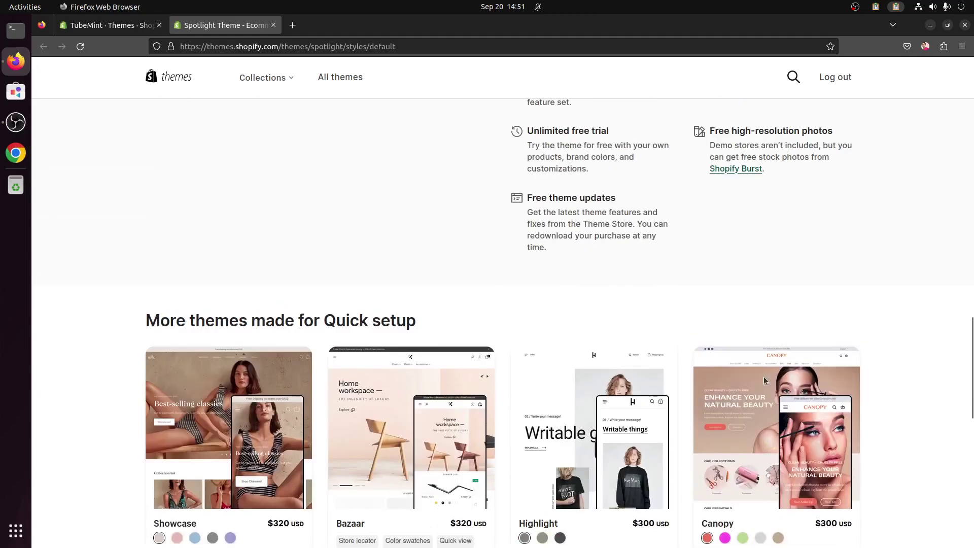
scroll(765, 380, up, 7)
scroll(764, 380, up, 14)
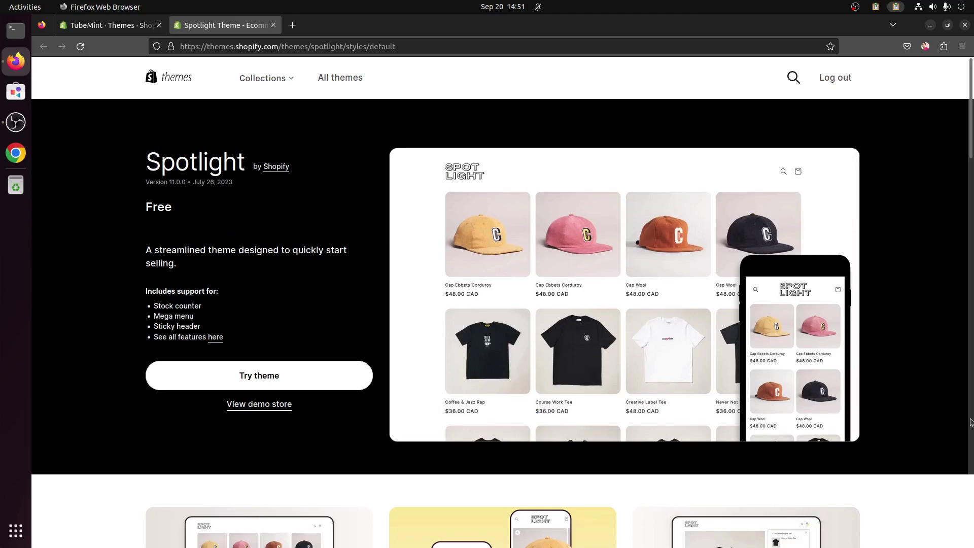
Add the free Spotlight theme from the admin's Popular free themes, then revisit the Spotlight page
click(89, 31)
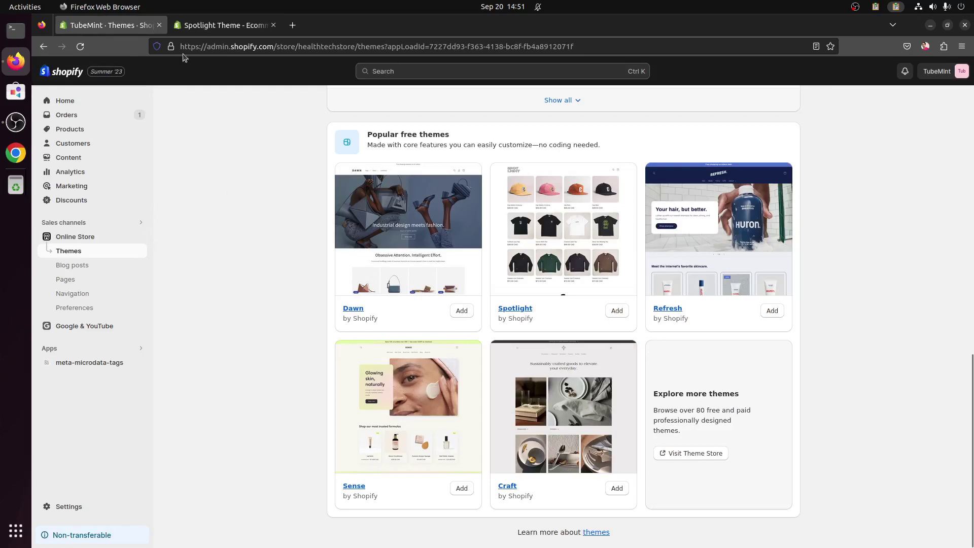
scroll(616, 368, up, 8)
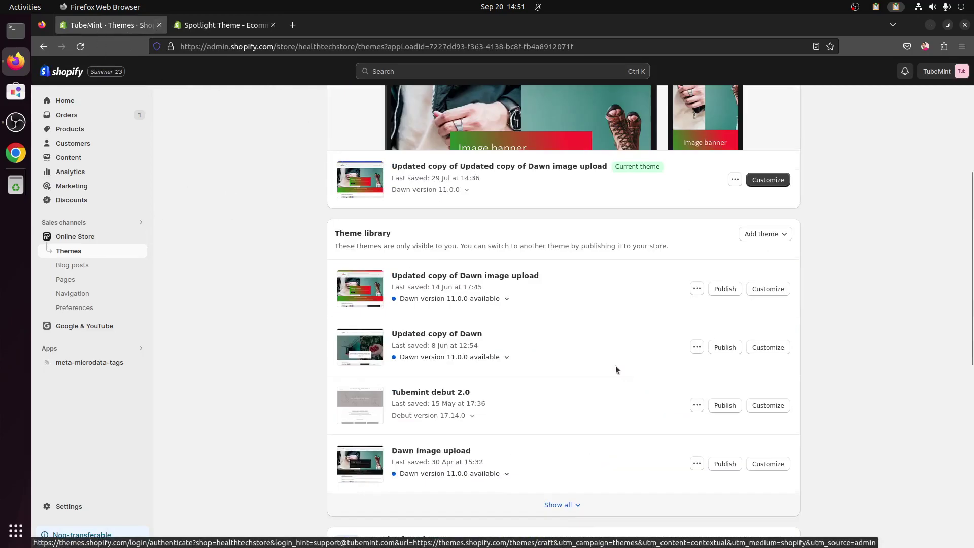
scroll(616, 366, up, 4)
scroll(616, 367, down, 8)
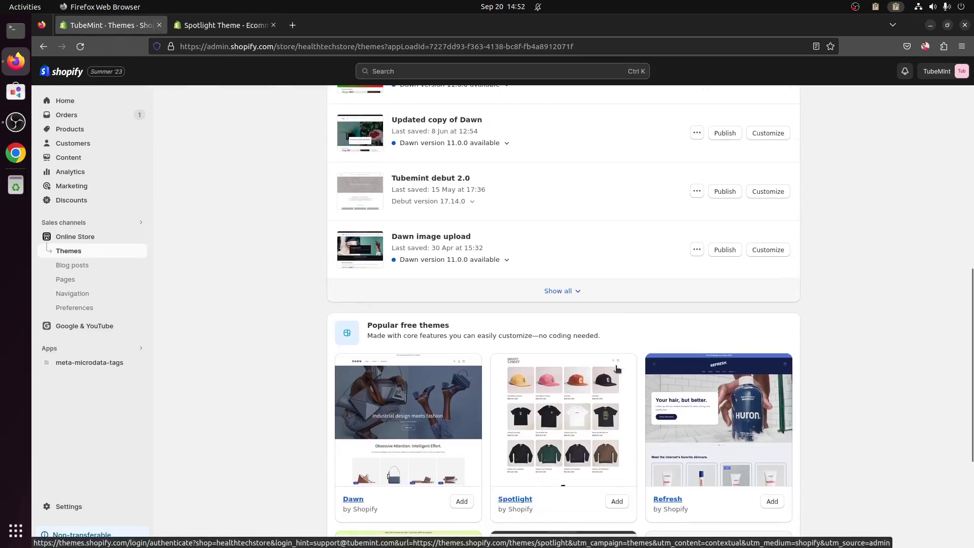
scroll(616, 367, down, 4)
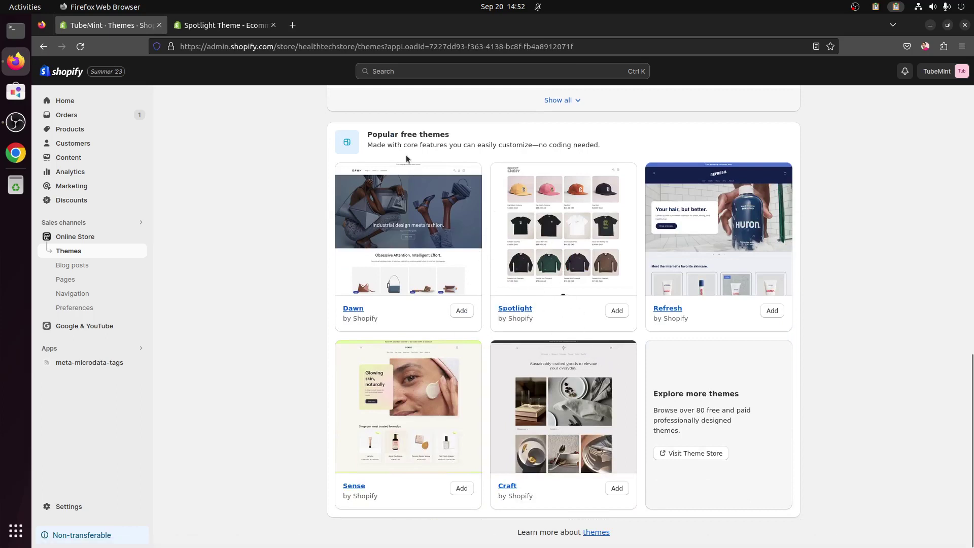
drag(366, 133, 472, 131)
click(543, 134)
click(617, 312)
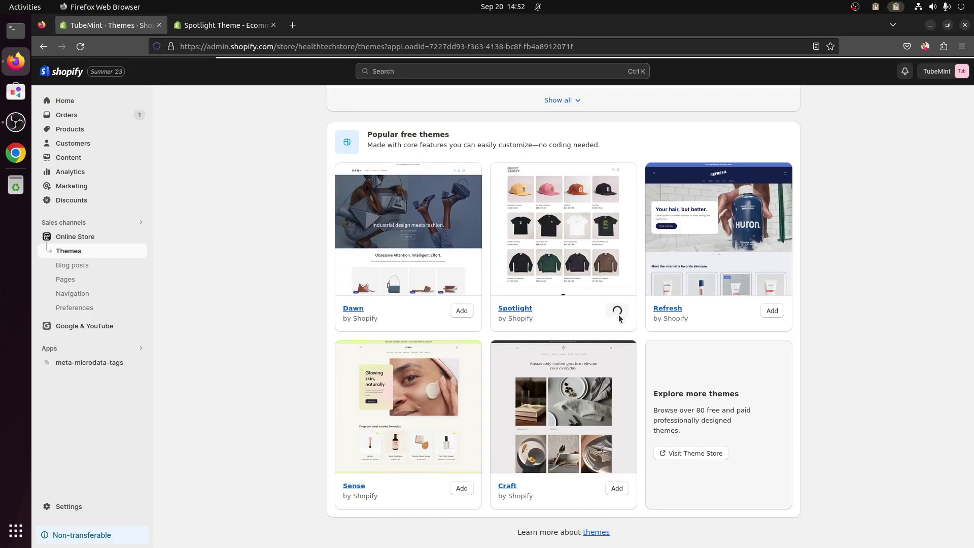
click(232, 30)
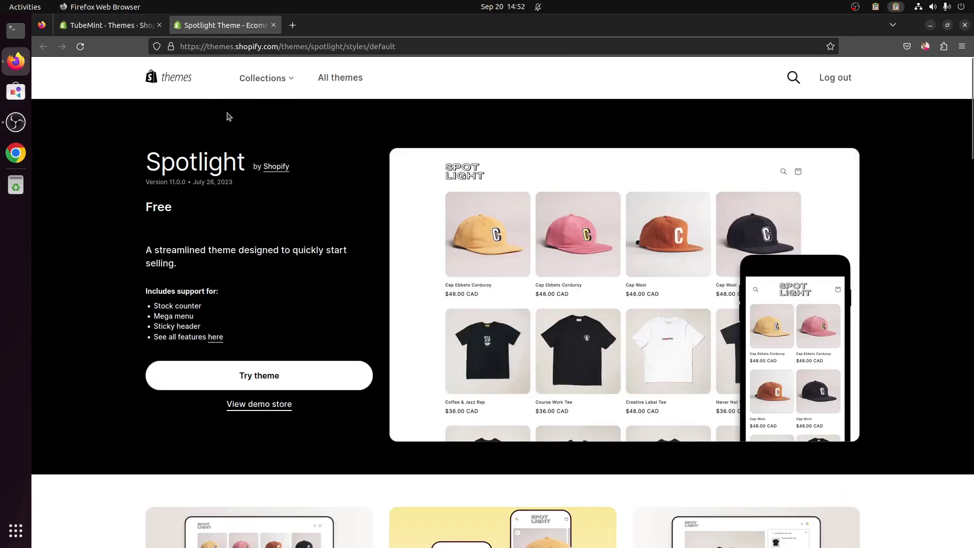
From the Theme Store home page, search the themes for 'spotl'
click(178, 81)
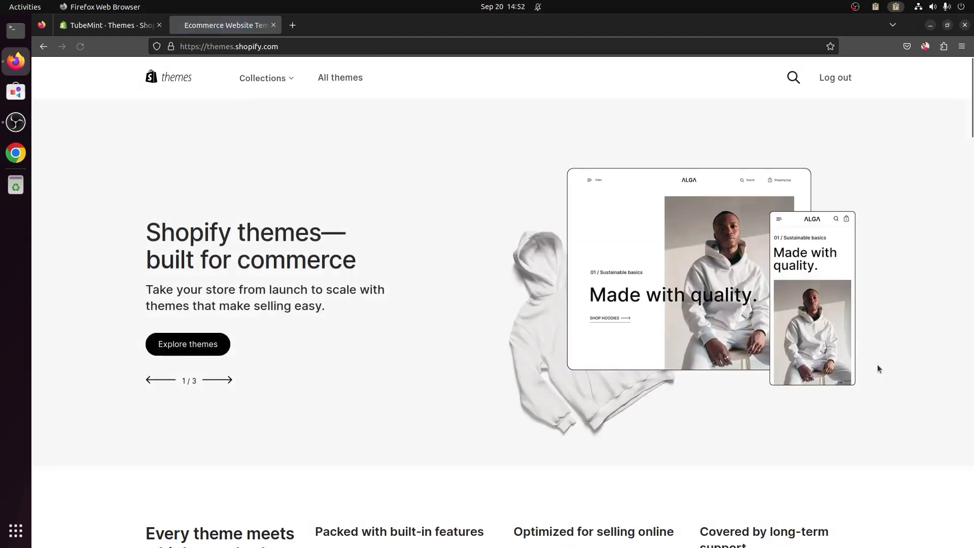
scroll(878, 365, down, 7)
scroll(878, 365, down, 8)
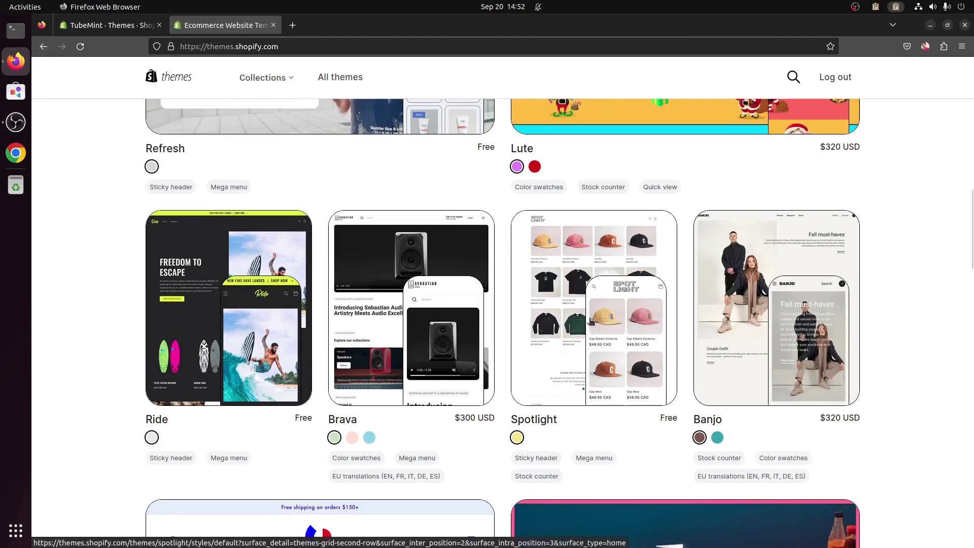
scroll(591, 322, up, 15)
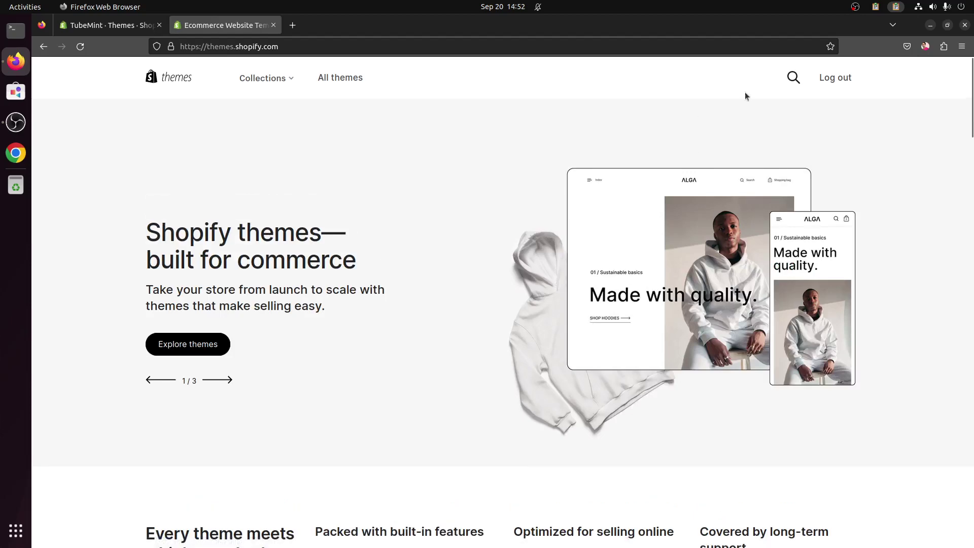
click(792, 76)
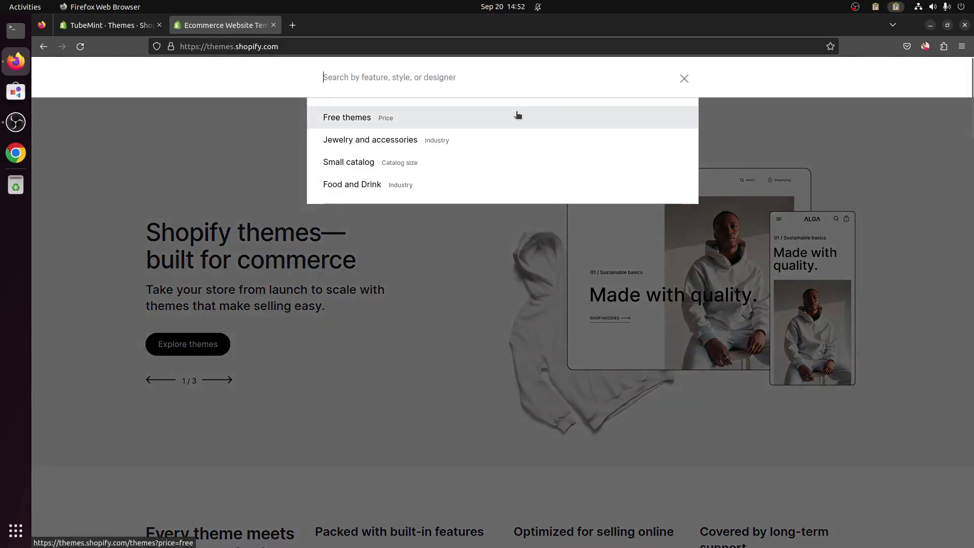
text(spo)
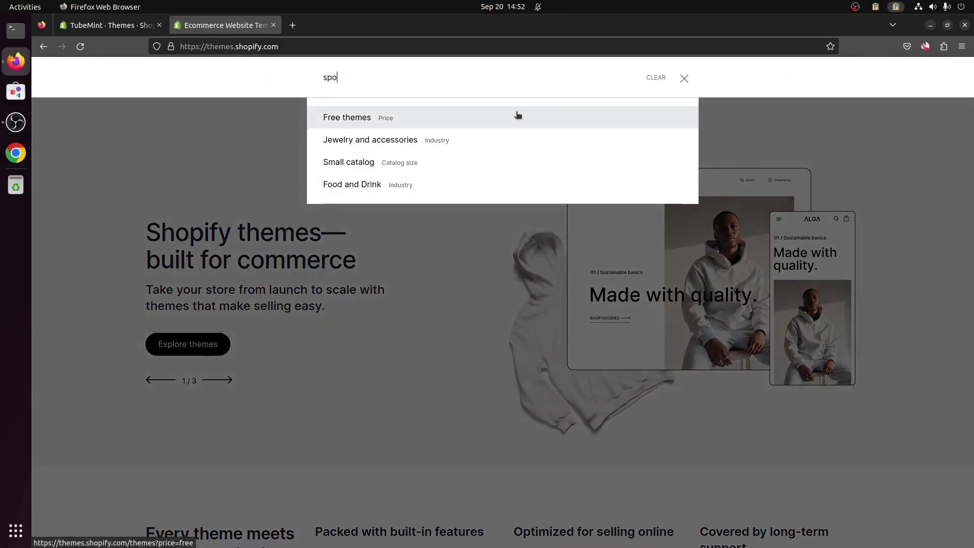
text(tl)
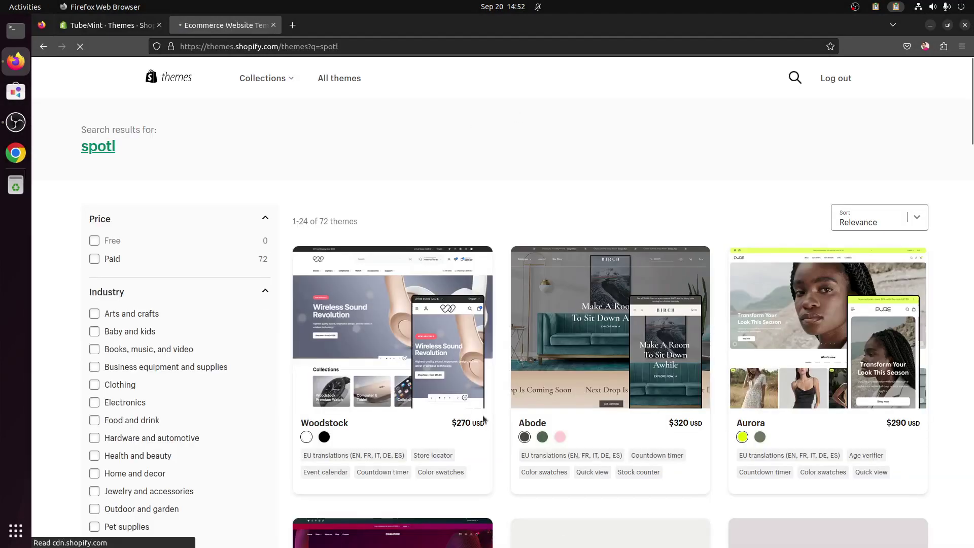
scroll(669, 392, down, 2)
scroll(668, 392, up, 2)
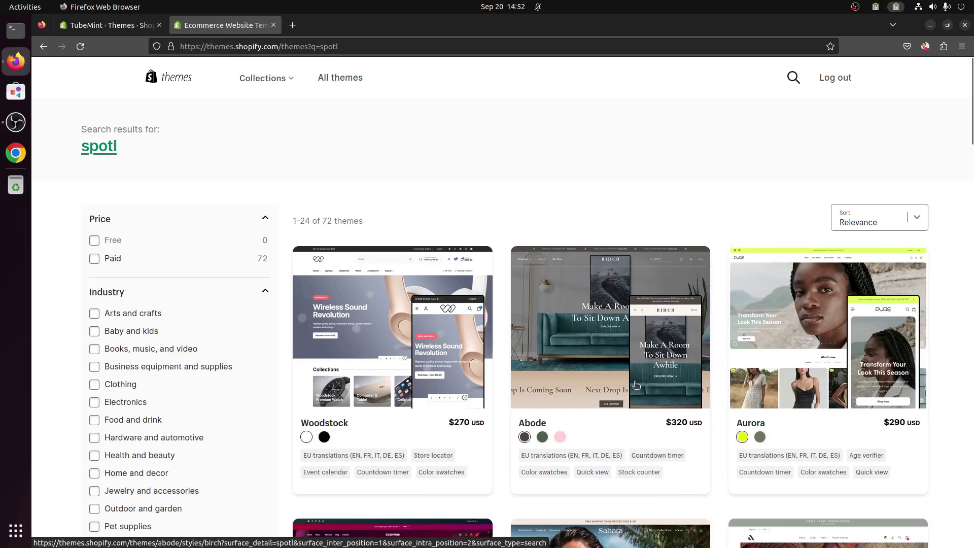
Edit the search address to 'spotlihjt' and rerun it, leaving Spotlight as the only result
click(364, 49)
click(384, 49)
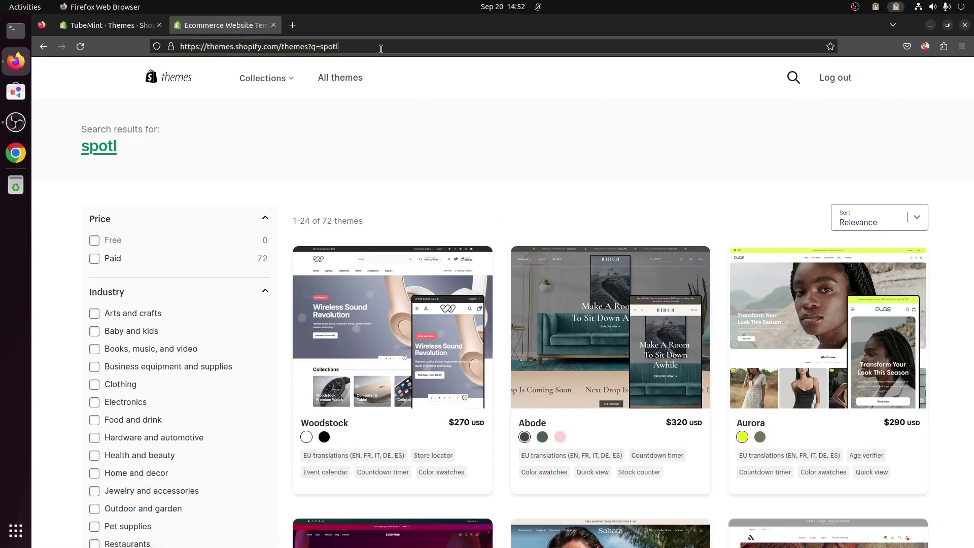
text(ihjt)
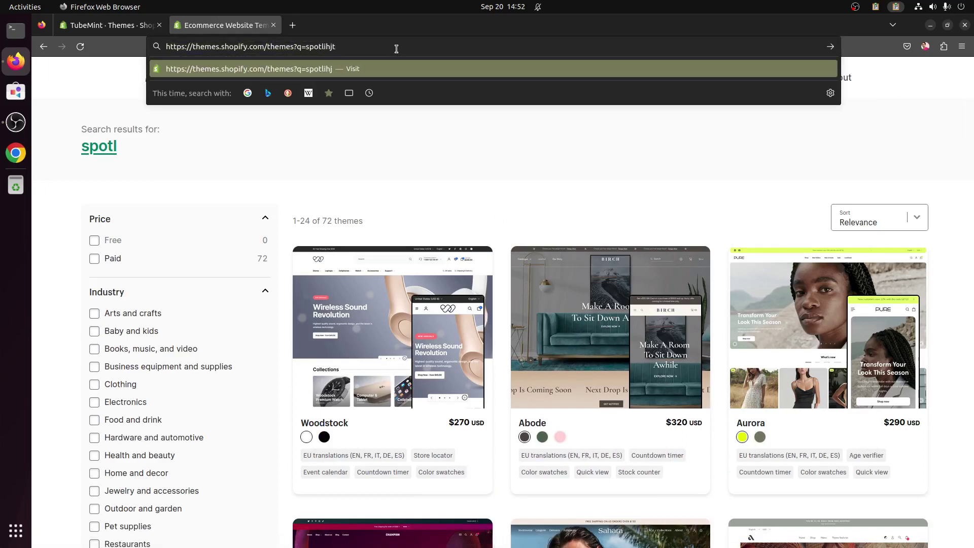
key(Return)
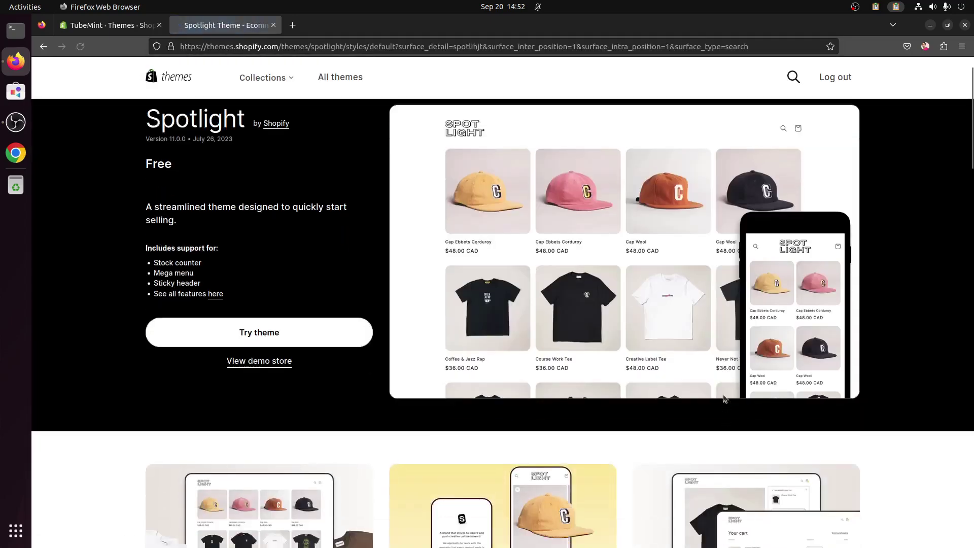
Scroll the Spotlight demo and open the Cap Ebbets Corduroy product page
scroll(723, 394, down, 5)
scroll(723, 394, up, 5)
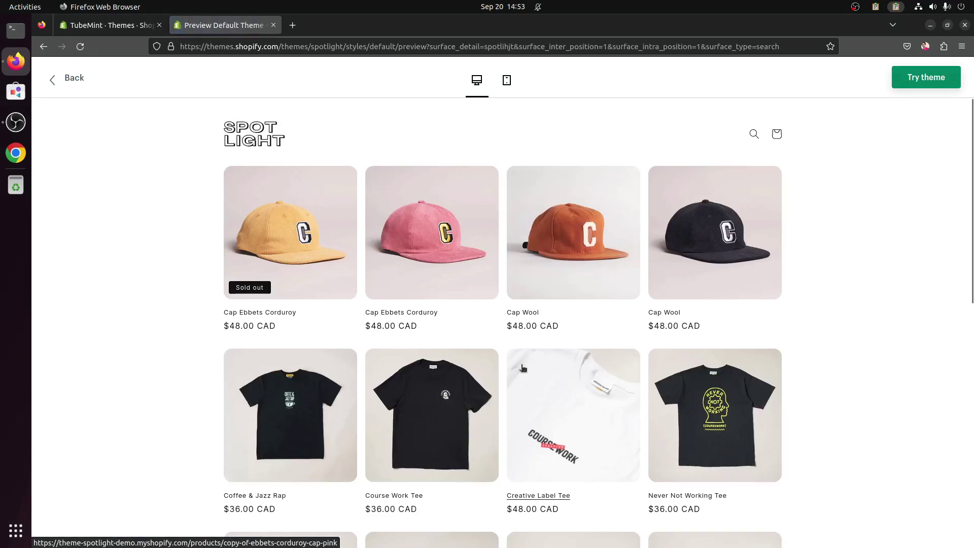
scroll(523, 367, down, 10)
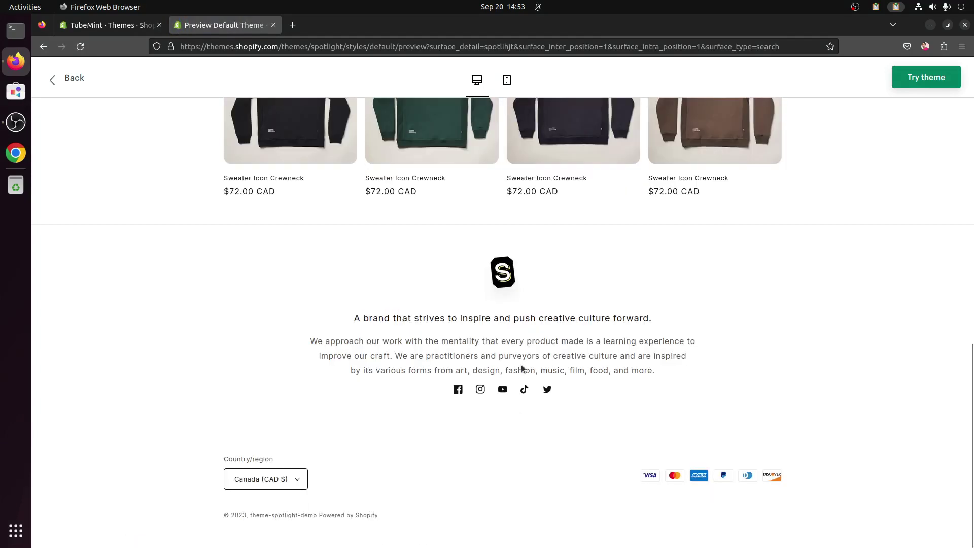
scroll(522, 368, up, 10)
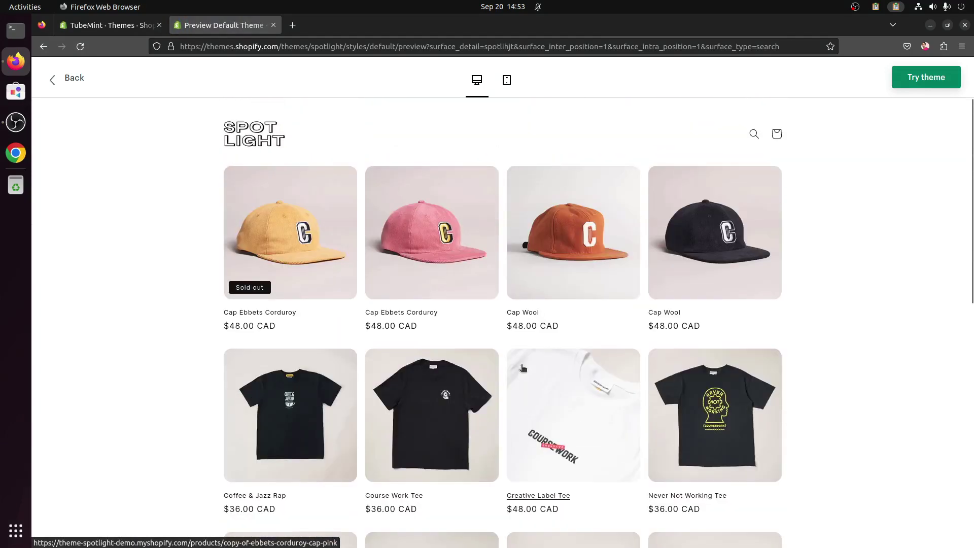
click(431, 238)
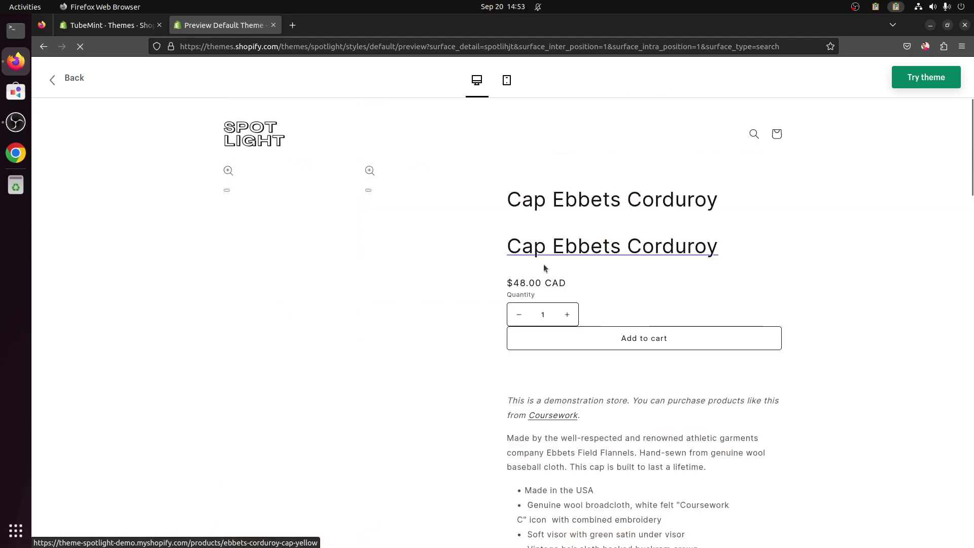
Zoom into the second cap photo for a closer look, then close the lightbox
scroll(685, 457, down, 5)
scroll(684, 457, down, 6)
scroll(685, 457, up, 7)
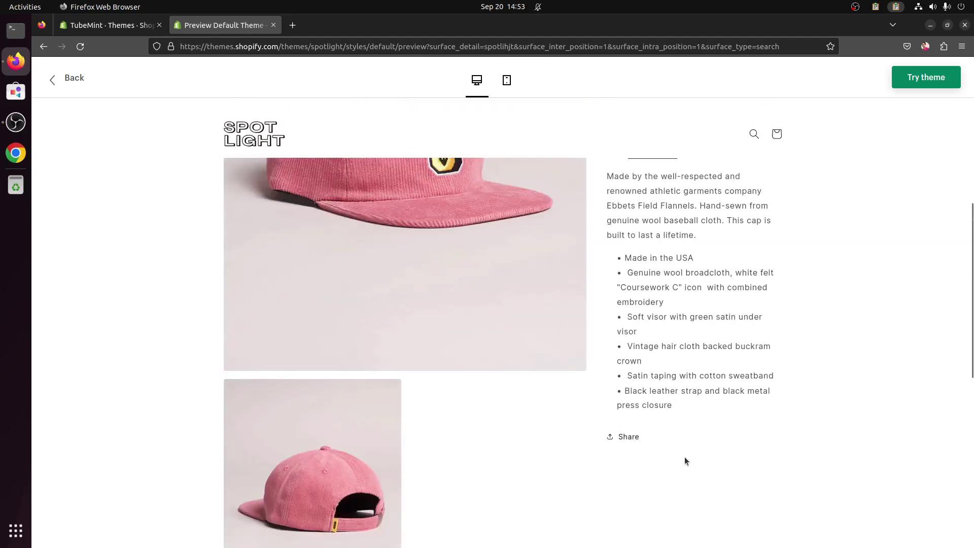
scroll(684, 457, up, 5)
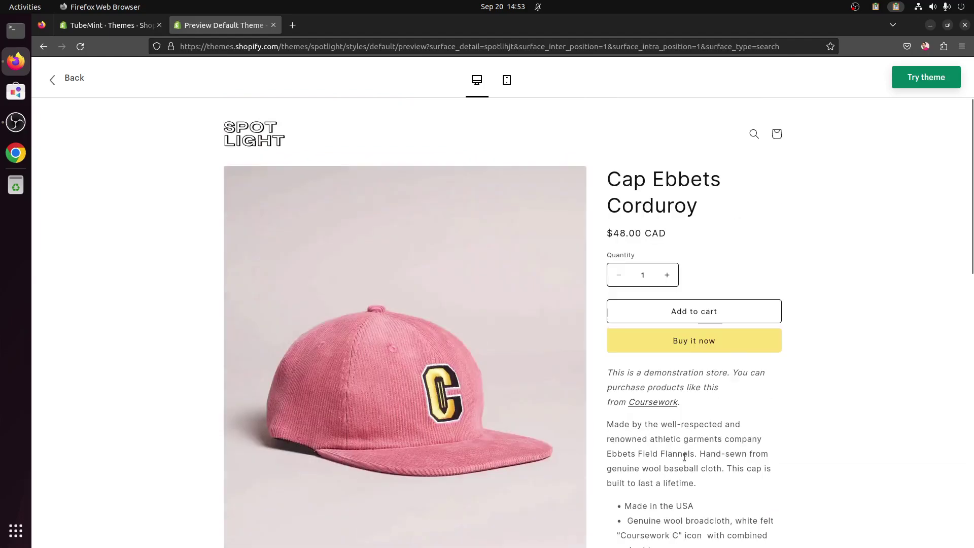
scroll(685, 457, down, 10)
scroll(684, 457, up, 10)
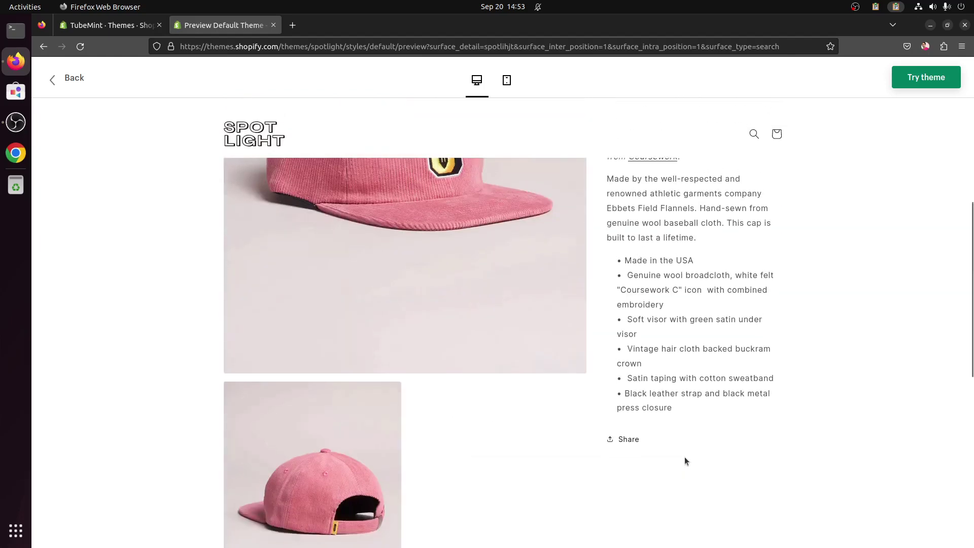
scroll(685, 456, down, 8)
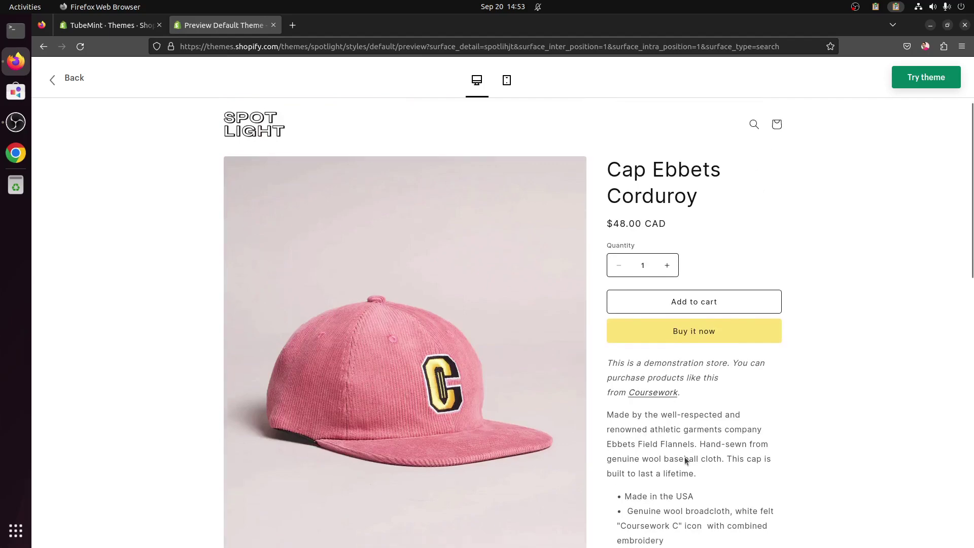
click(331, 364)
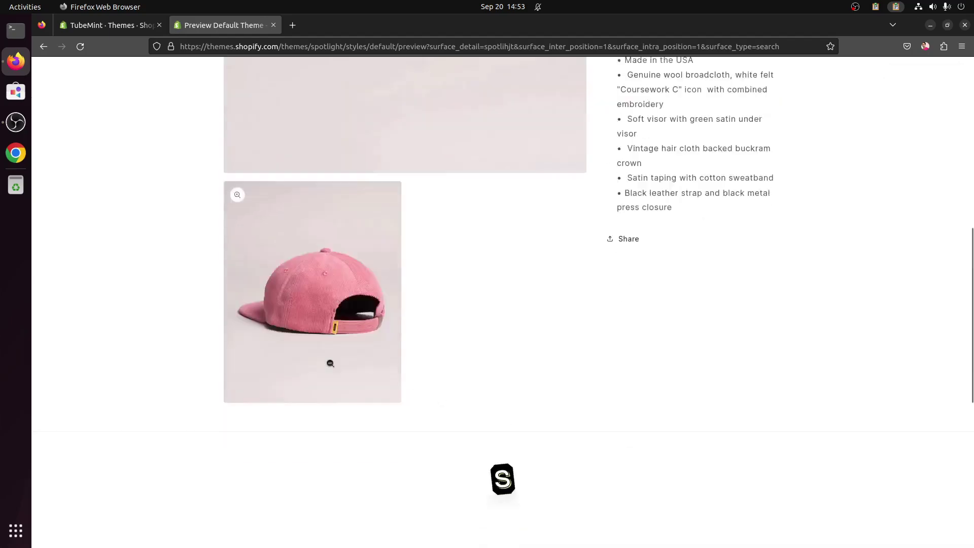
scroll(672, 404, up, 15)
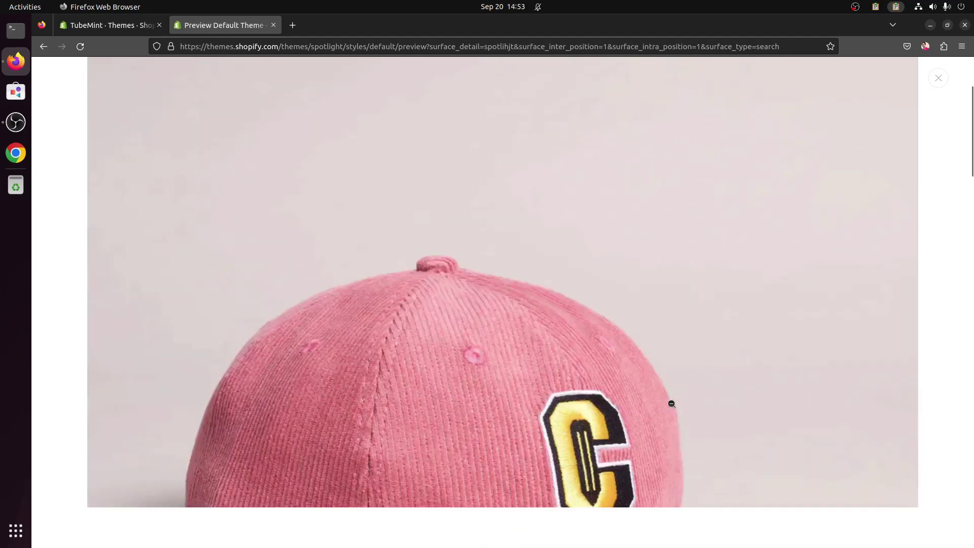
click(939, 78)
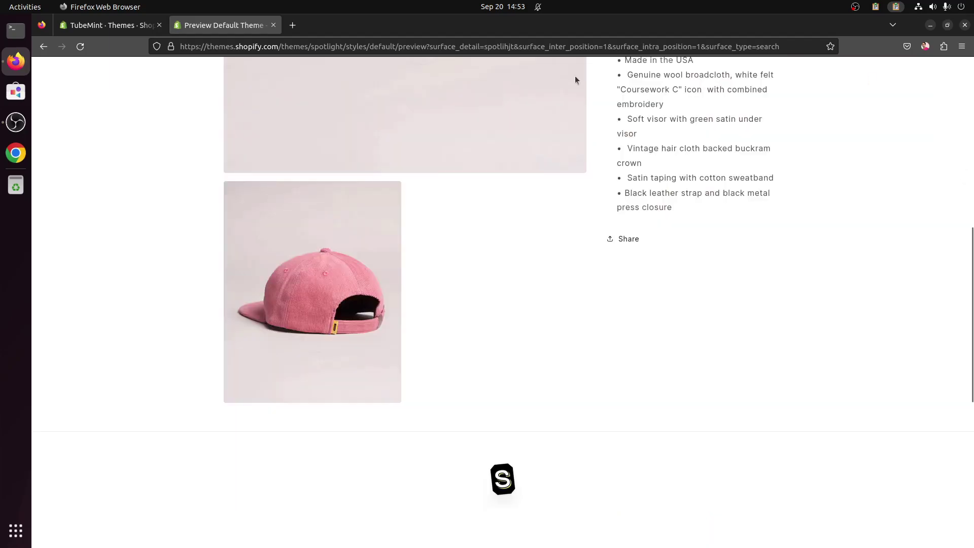
Customize the Spotlight theme from the TubeMint Theme library, previewing the home page with its Featured collection
click(96, 29)
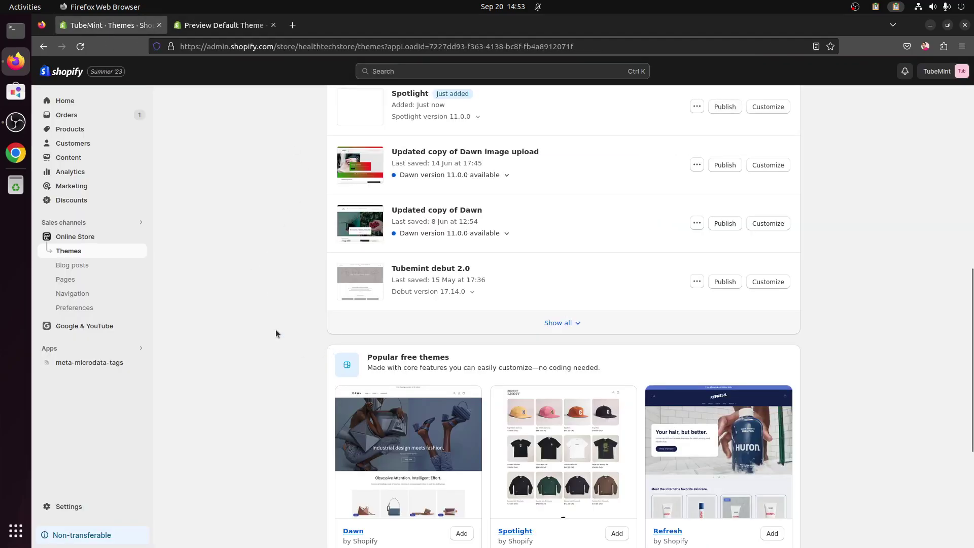
scroll(276, 330, up, 5)
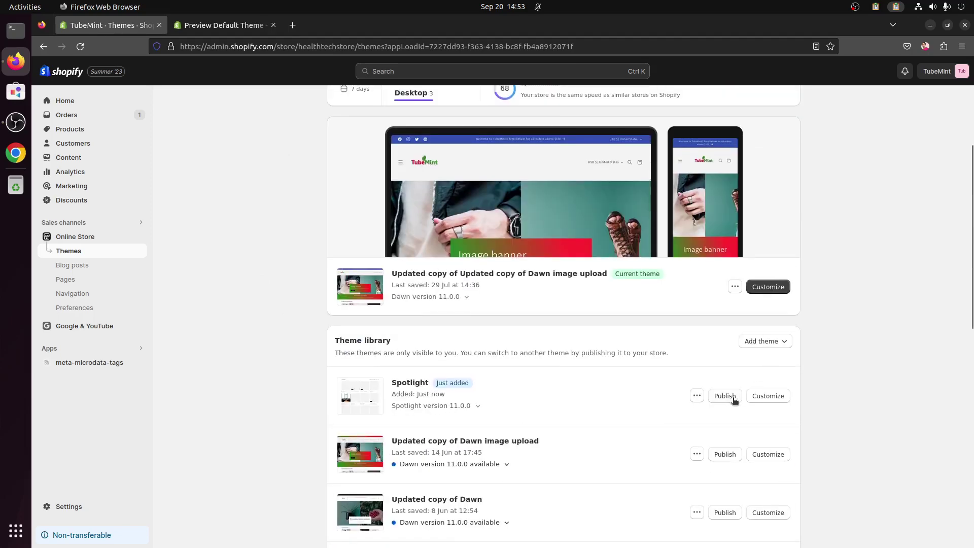
click(769, 398)
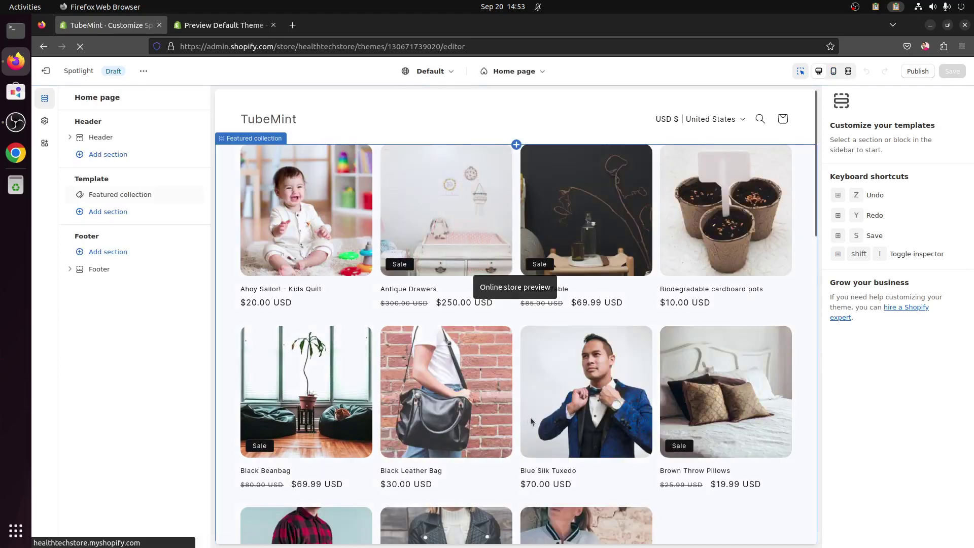
scroll(531, 417, down, 3)
scroll(531, 418, down, 15)
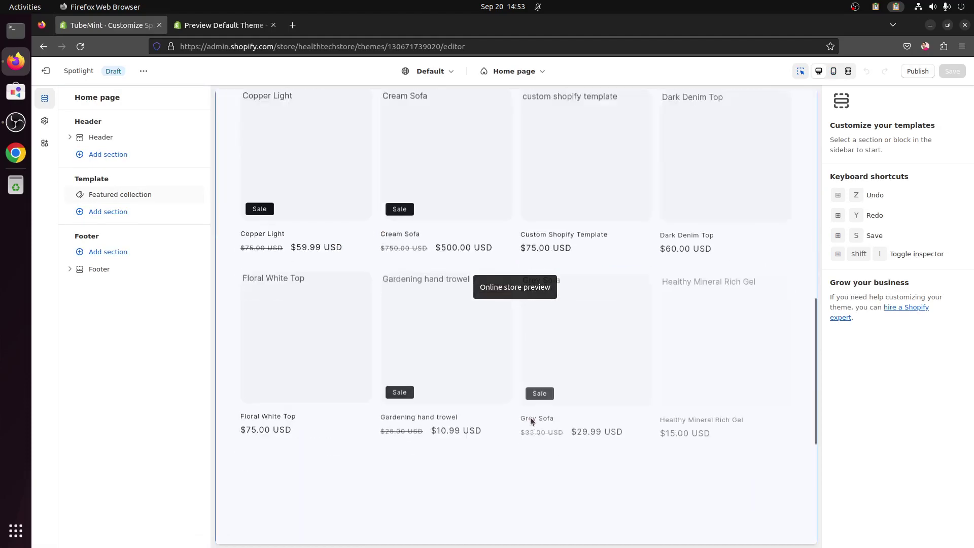
scroll(531, 421, up, 15)
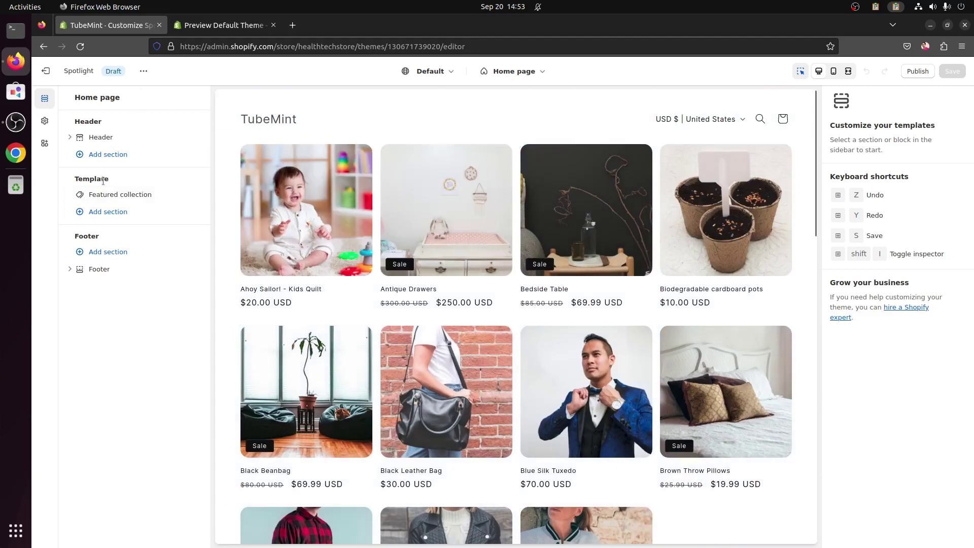
Preview the Products > Default product template, showing the Facebook Pixel product at $25.00 USD
click(539, 76)
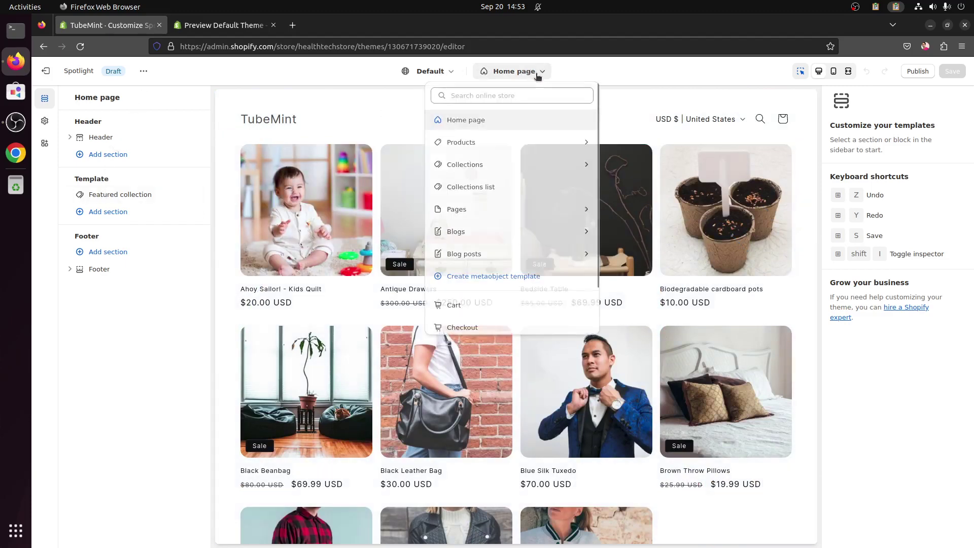
click(478, 147)
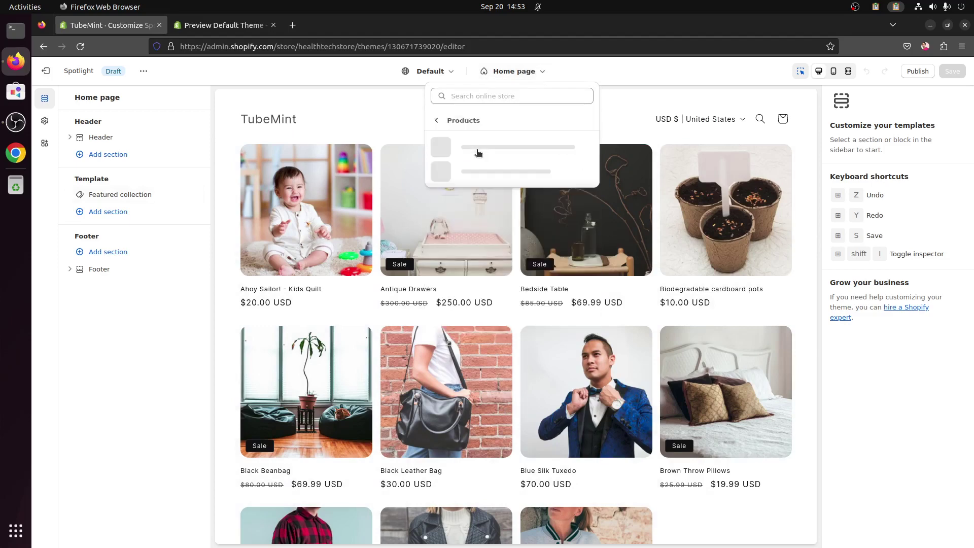
click(478, 147)
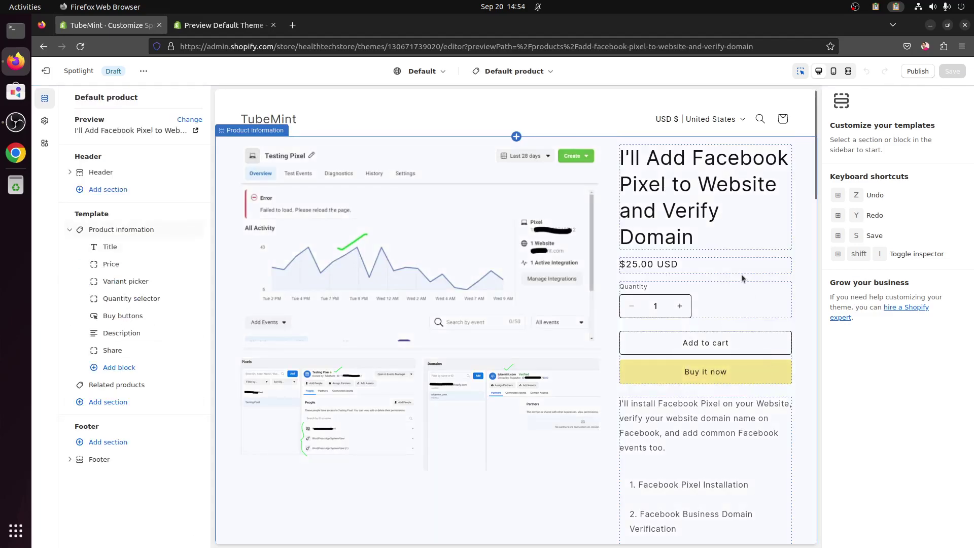
scroll(741, 275, down, 15)
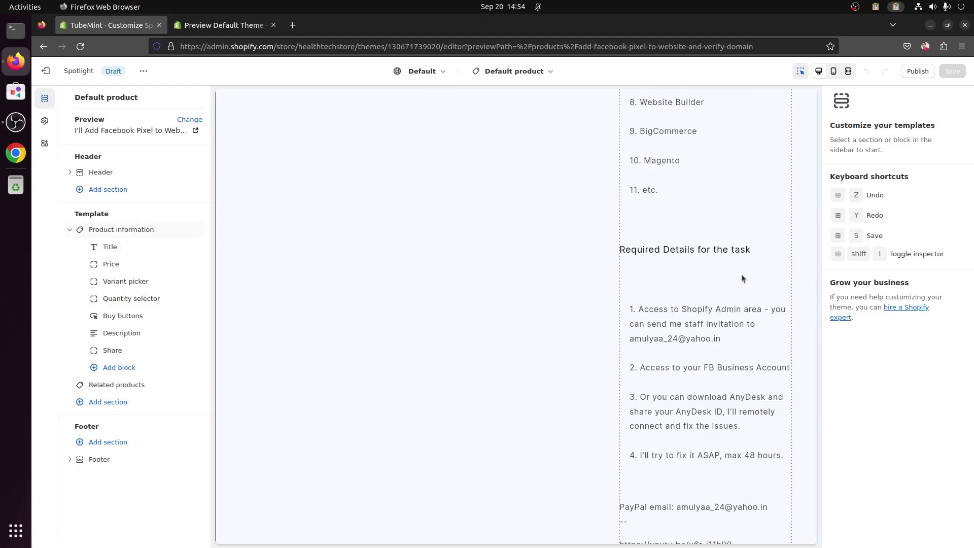
scroll(741, 278, up, 15)
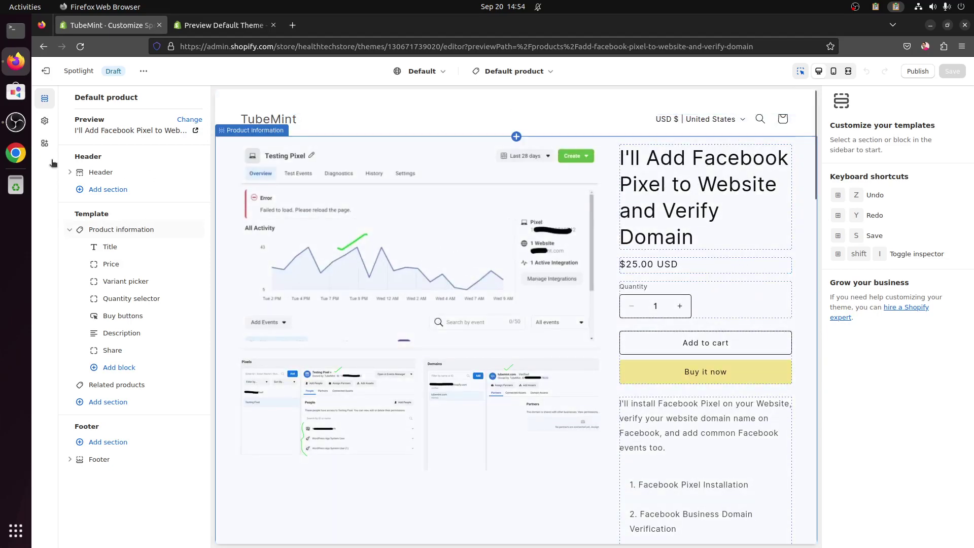
In Theme settings, glance at Logo, then open Colors Scheme 5 (background #B90000, text #FFFFFF)
click(45, 121)
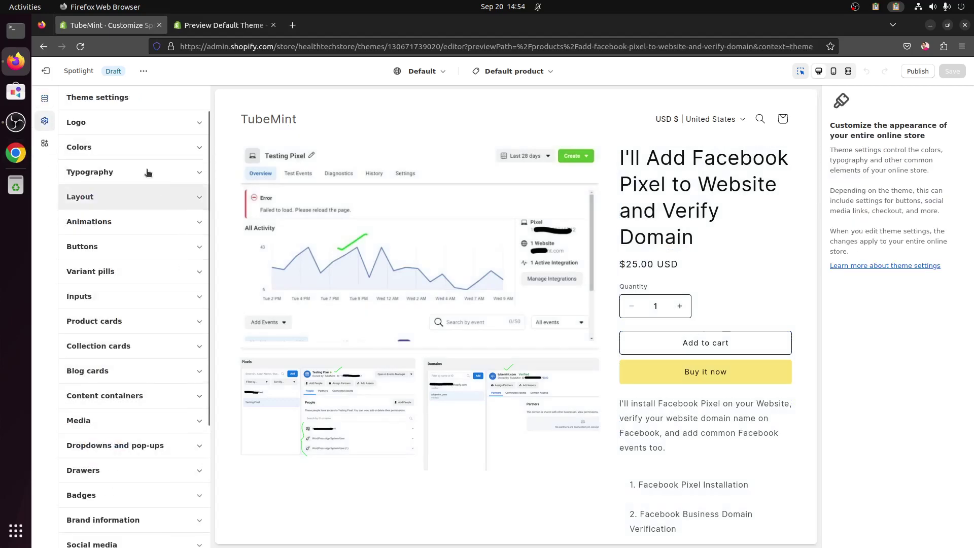
click(124, 122)
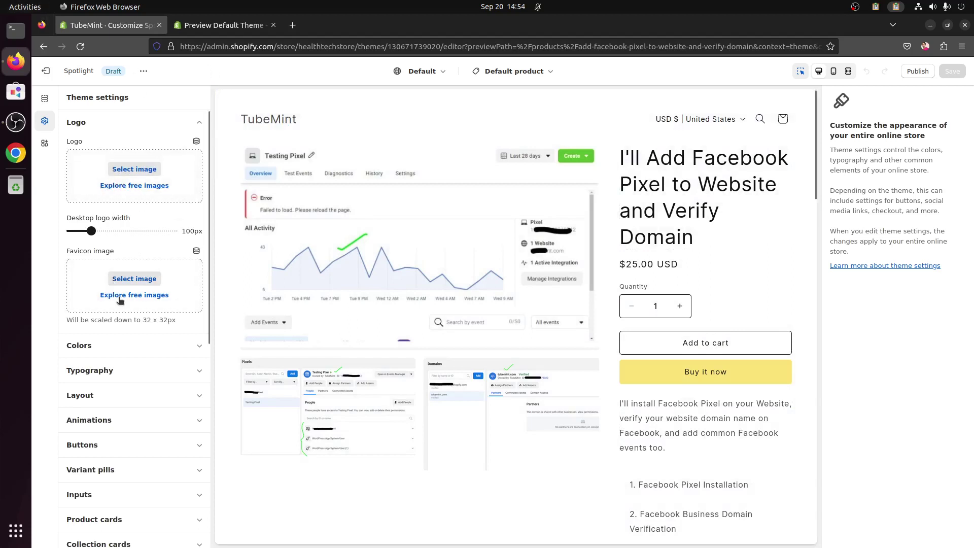
click(128, 124)
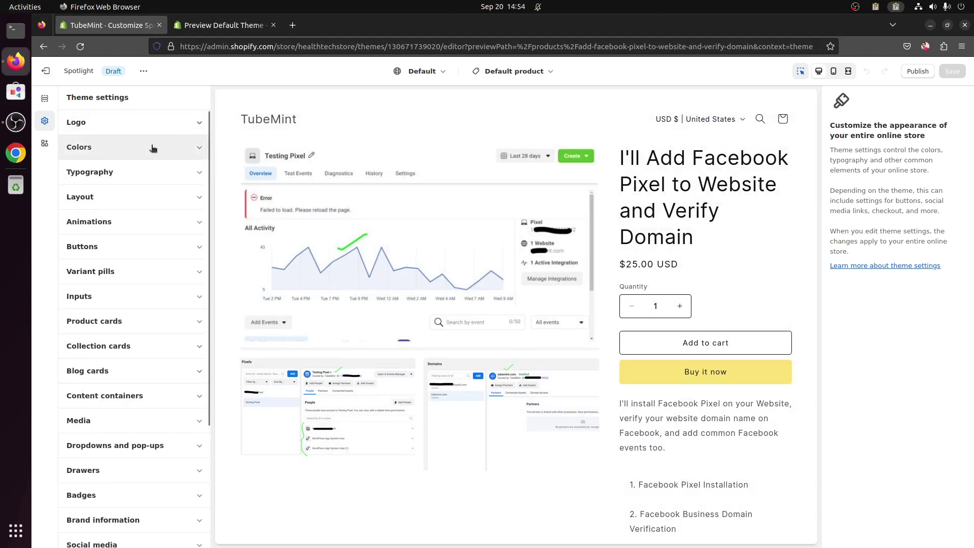
click(146, 153)
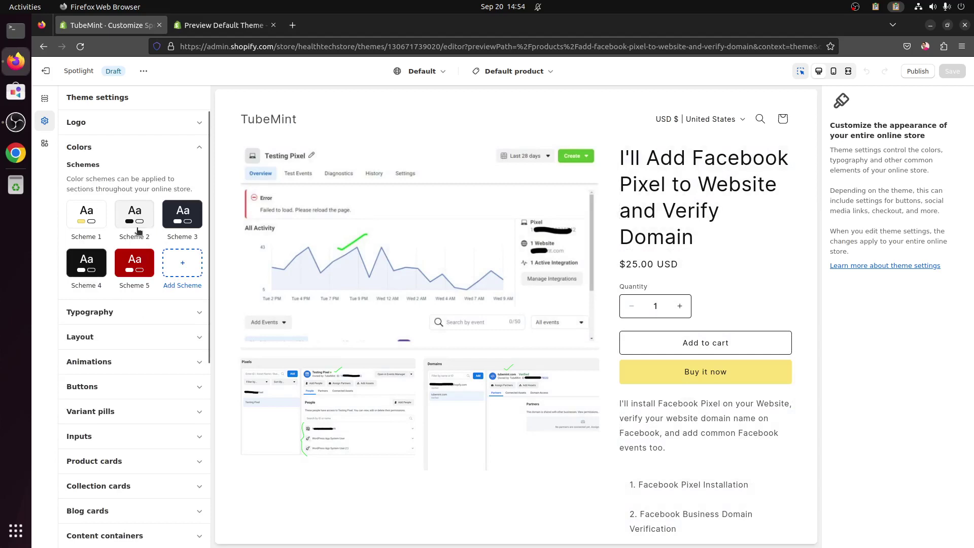
click(131, 257)
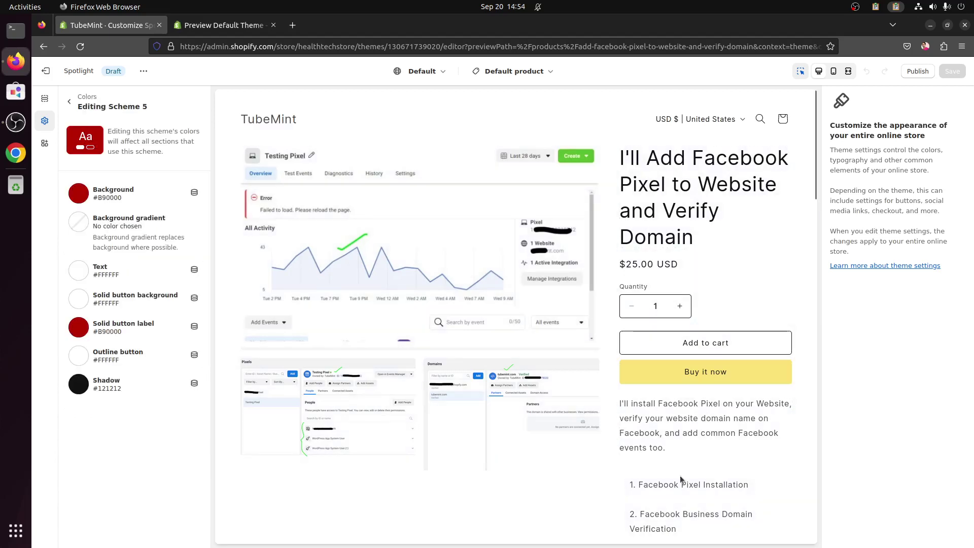
scroll(641, 212, down, 20)
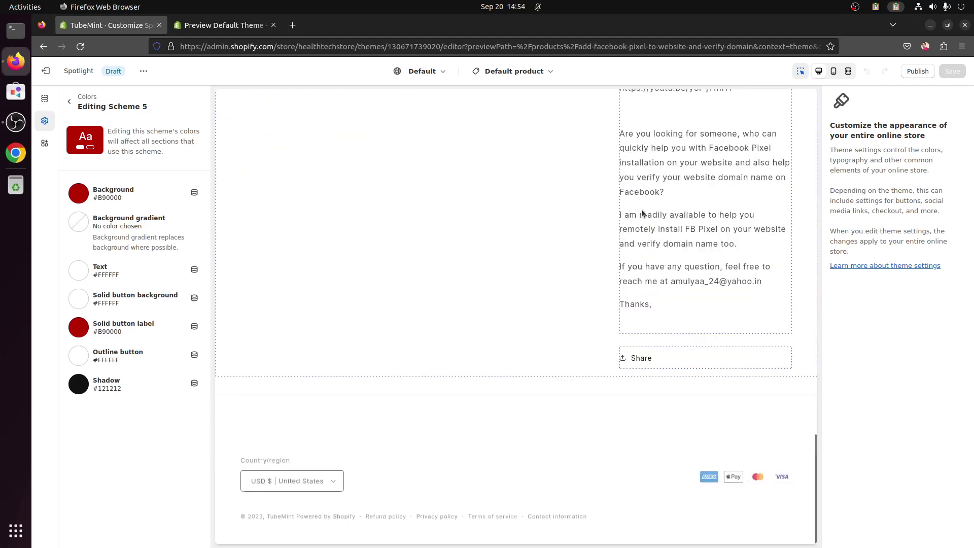
scroll(642, 209, up, 10)
scroll(641, 209, down, 20)
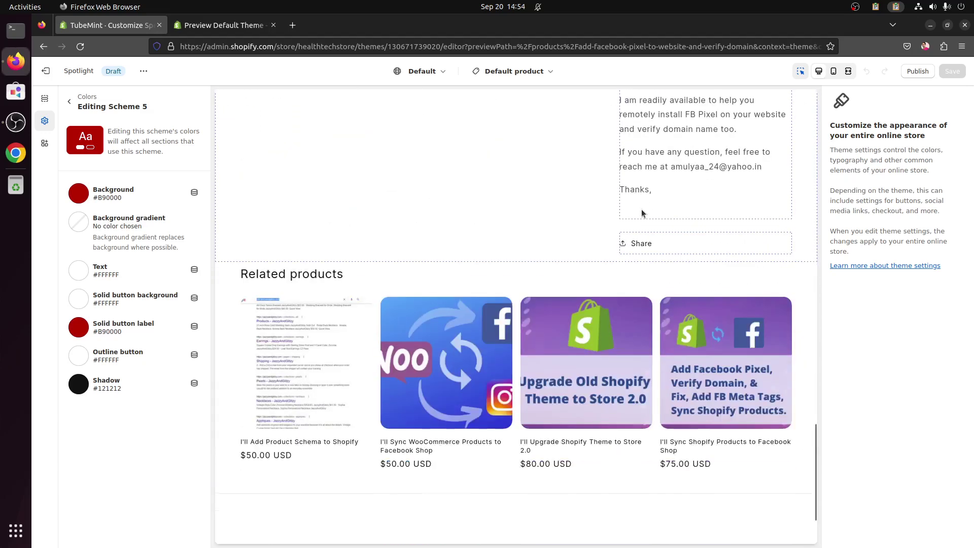
scroll(641, 209, up, 20)
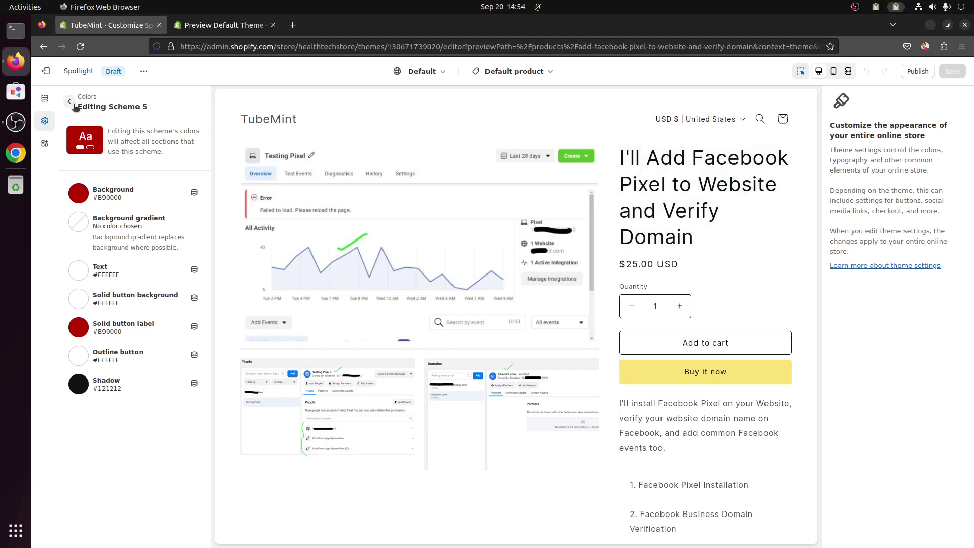
click(836, 72)
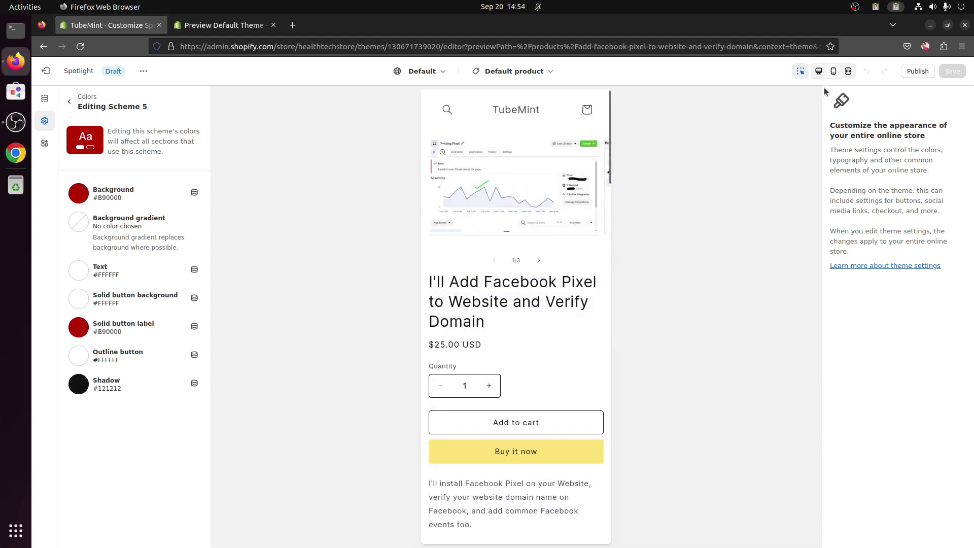
click(819, 74)
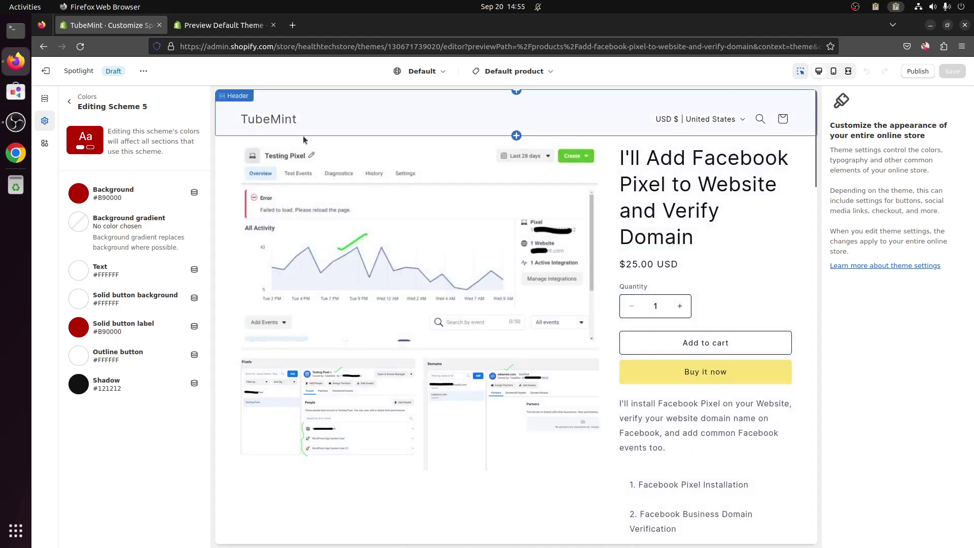
click(287, 121)
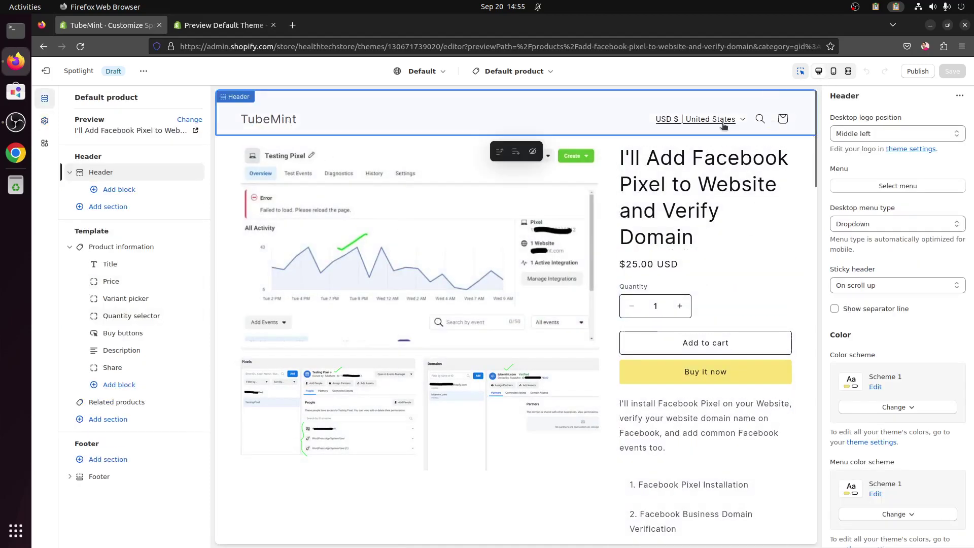
scroll(587, 358, down, 20)
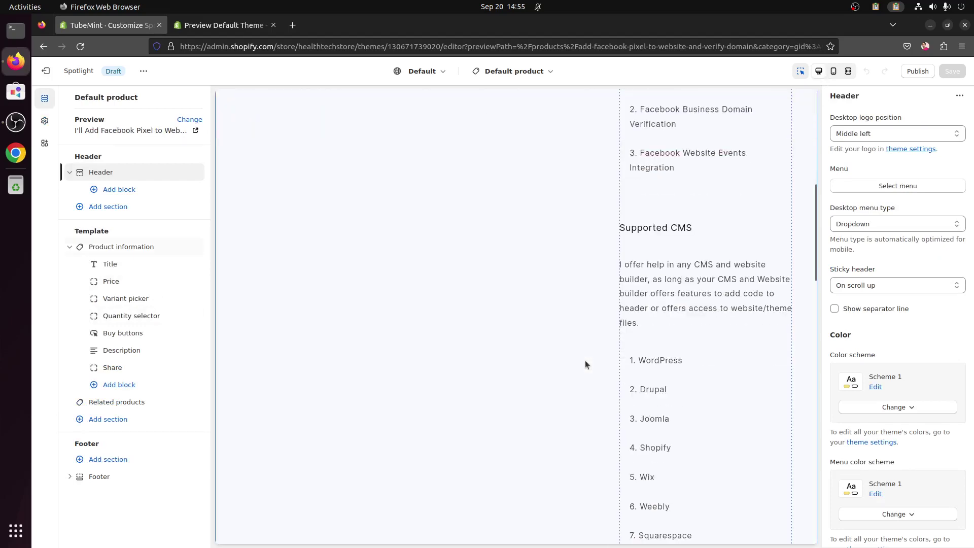
scroll(585, 361, down, 2)
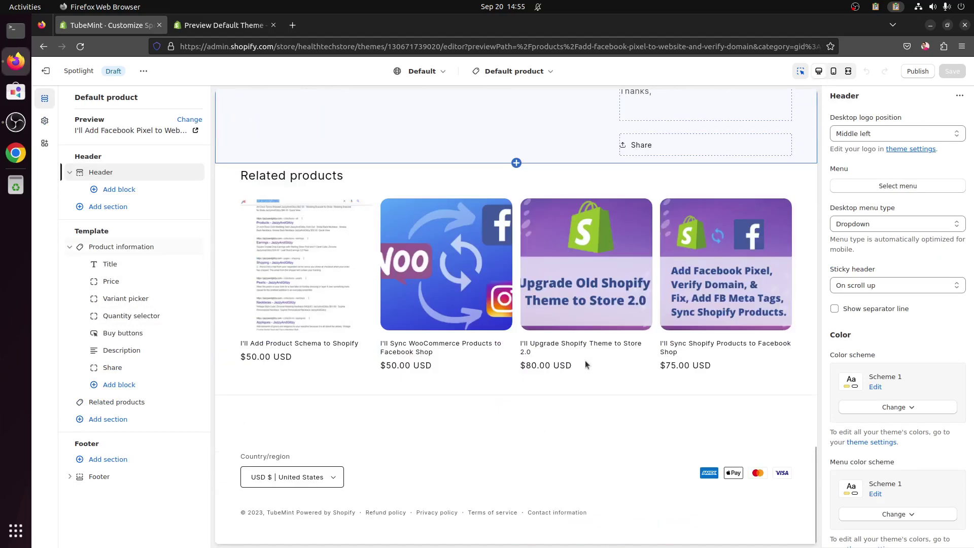
scroll(586, 362, up, 15)
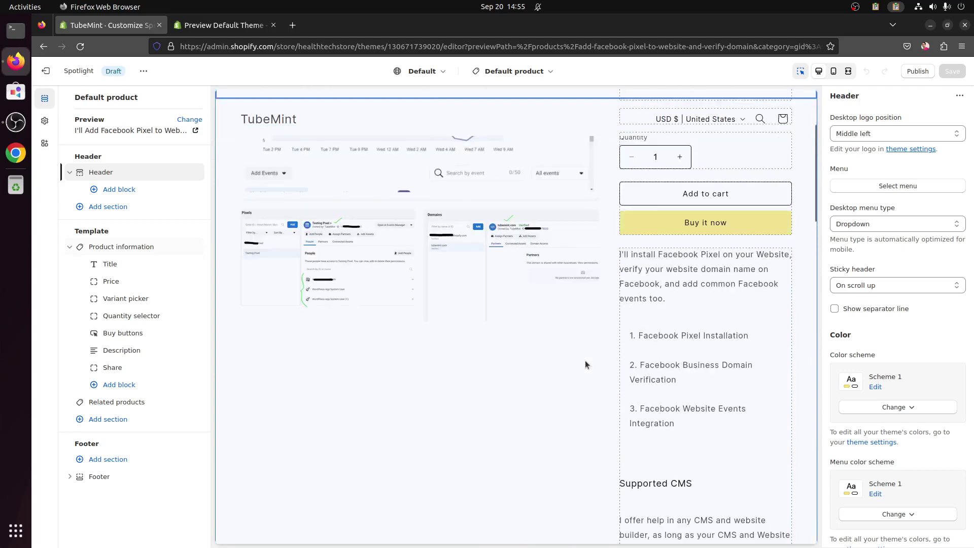
scroll(586, 362, up, 3)
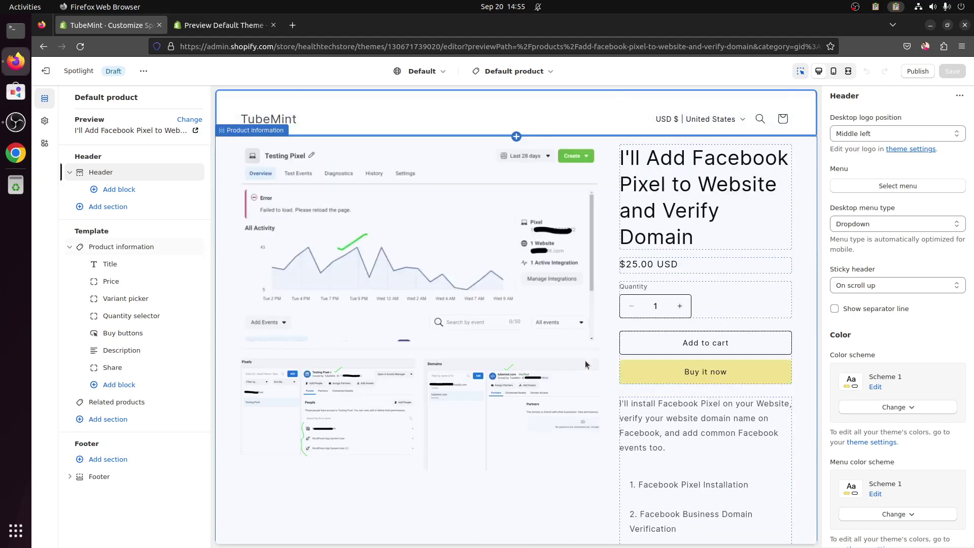
Preview the Default collection template for Digital Marketing, then switch back to the Home page template
click(552, 74)
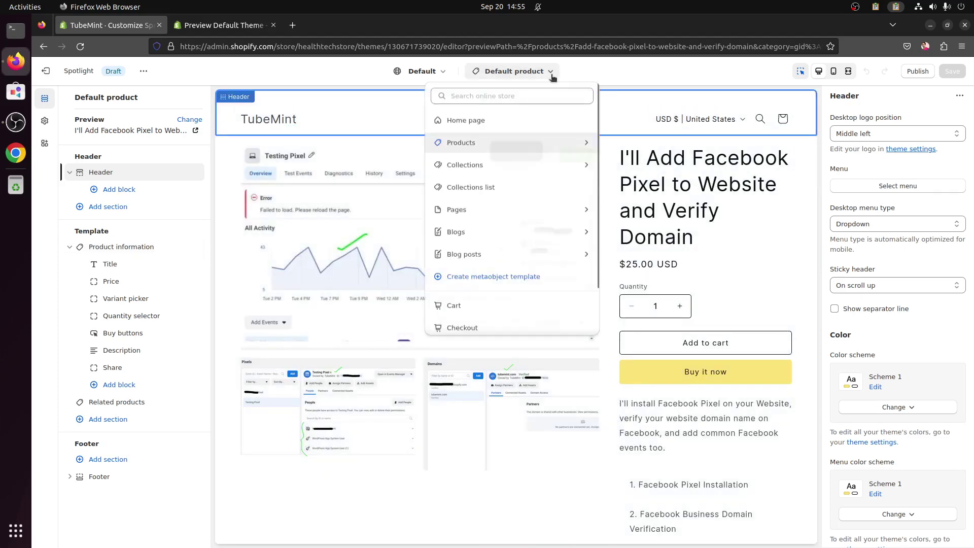
click(489, 167)
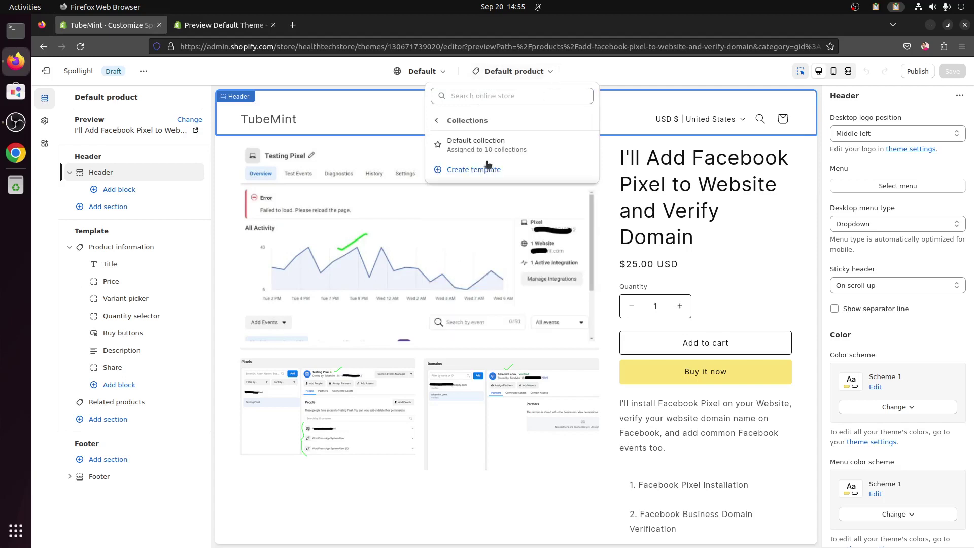
click(489, 146)
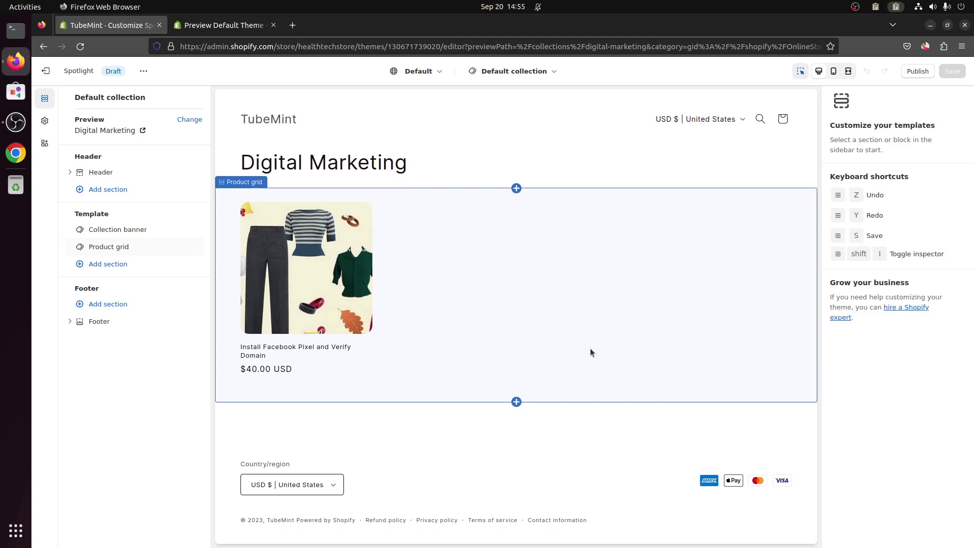
click(505, 71)
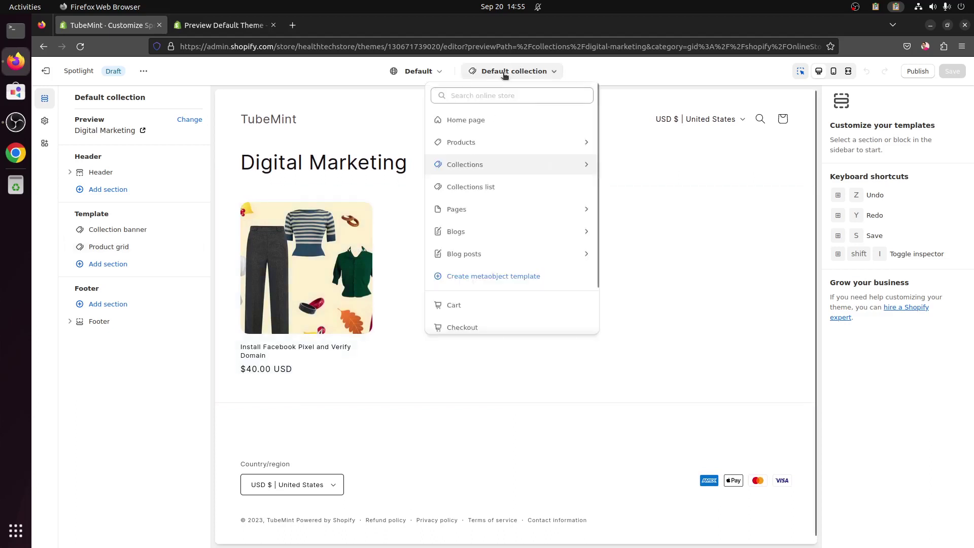
click(512, 129)
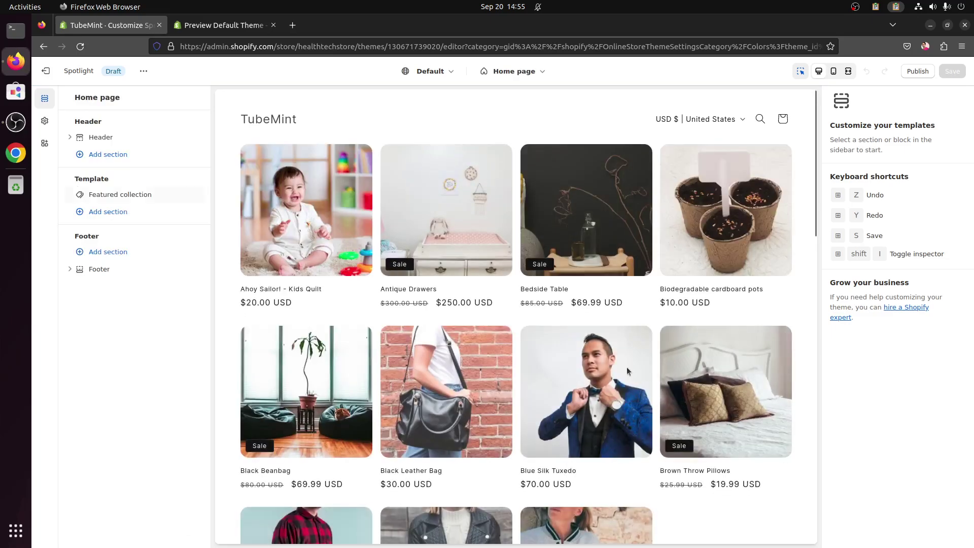
Inspect the home page's Featured collection settings and launch a storefront preview of Spotlight
scroll(627, 371, down, 10)
scroll(626, 370, down, 5)
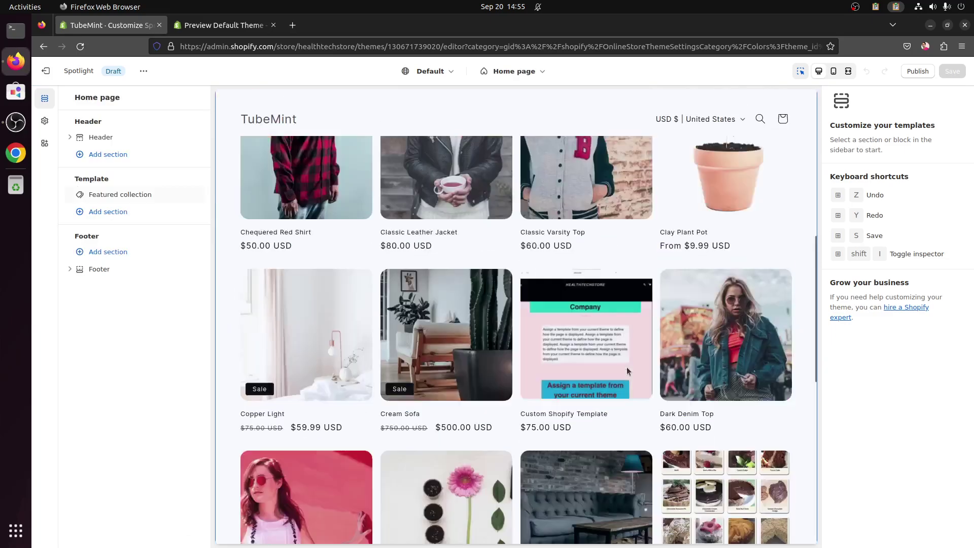
scroll(627, 371, down, 12)
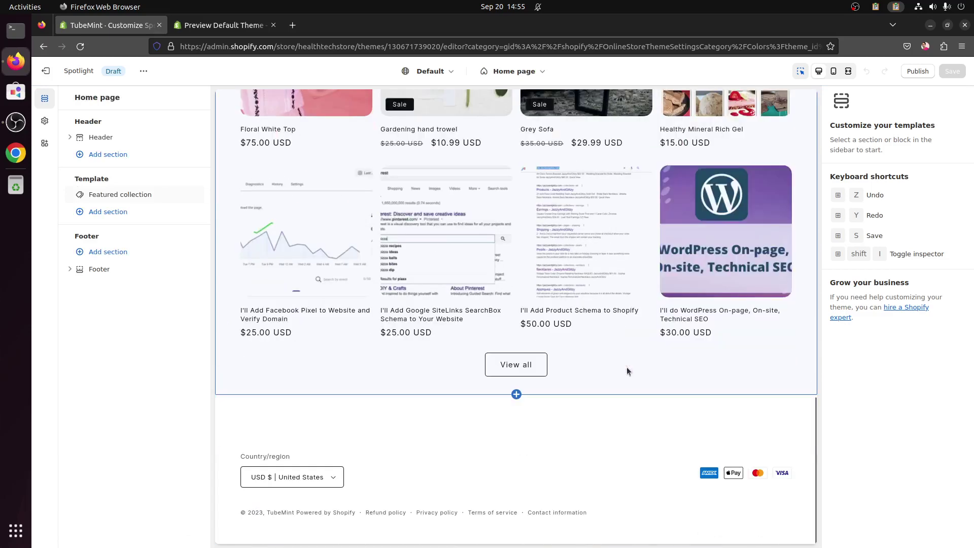
click(508, 364)
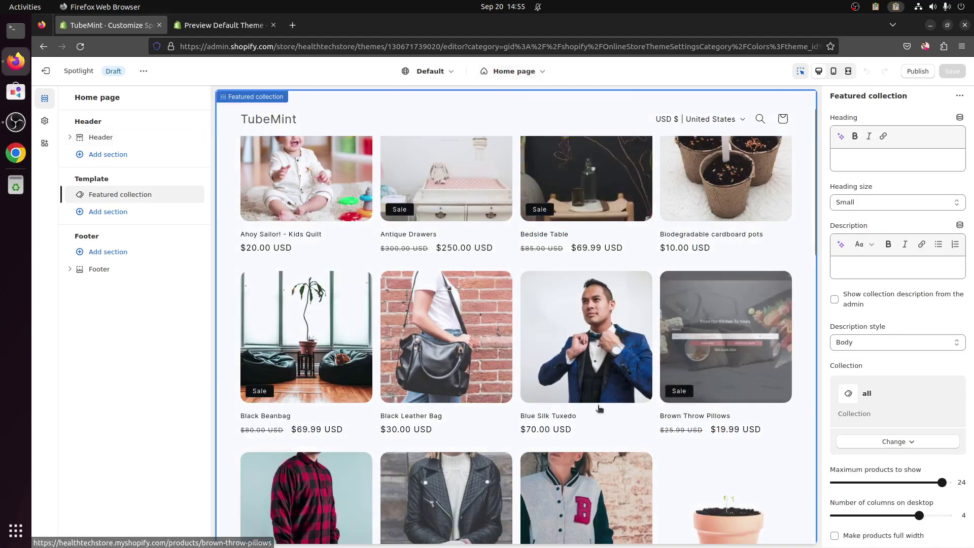
scroll(598, 406, down, 10)
scroll(597, 406, down, 5)
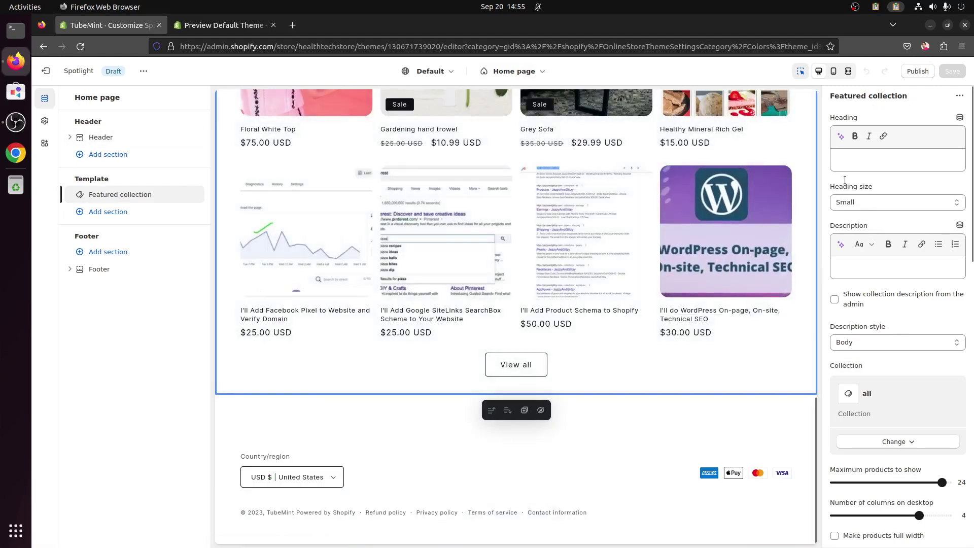
scroll(555, 292, up, 8)
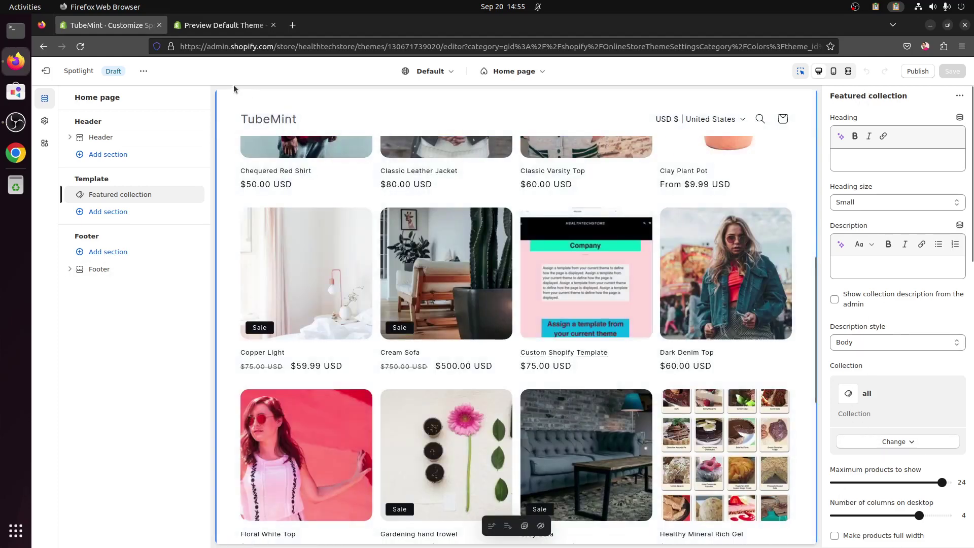
click(143, 72)
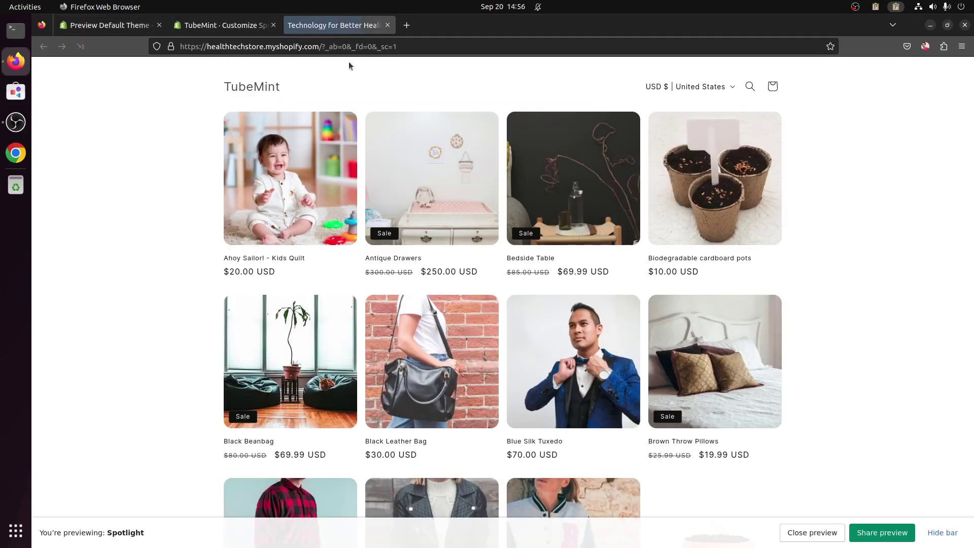
Open View all from the Spotlight home page and browse to page 2 of Products
scroll(583, 298, down, 15)
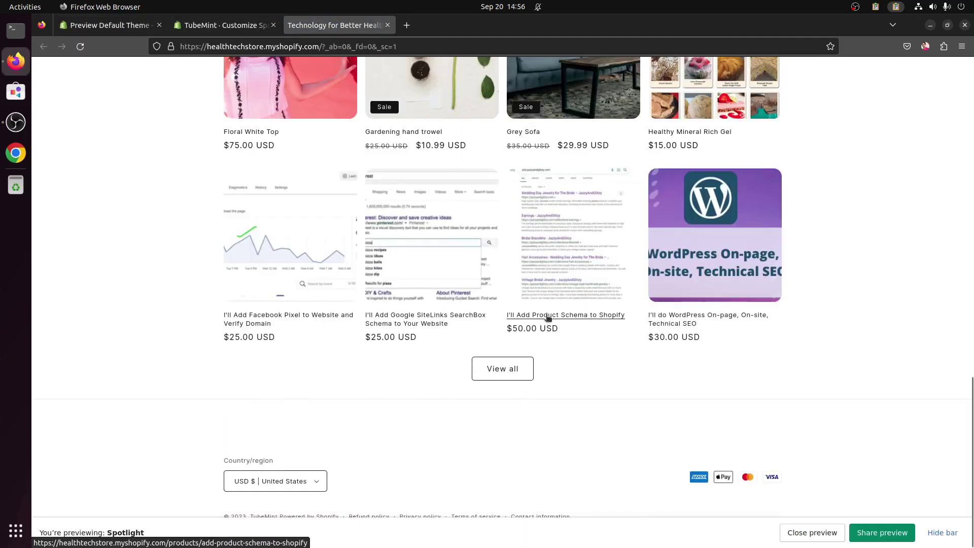
click(497, 370)
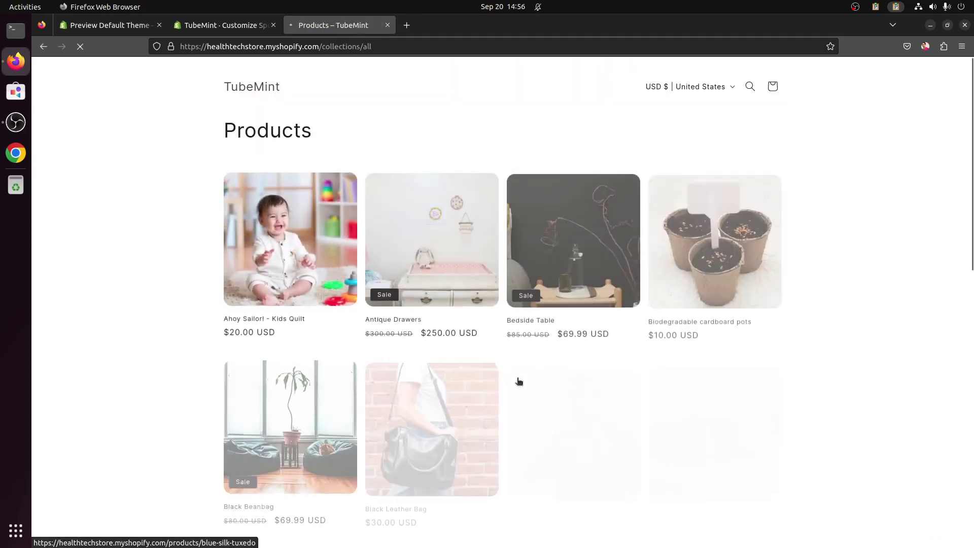
scroll(700, 311, down, 8)
scroll(700, 311, down, 3)
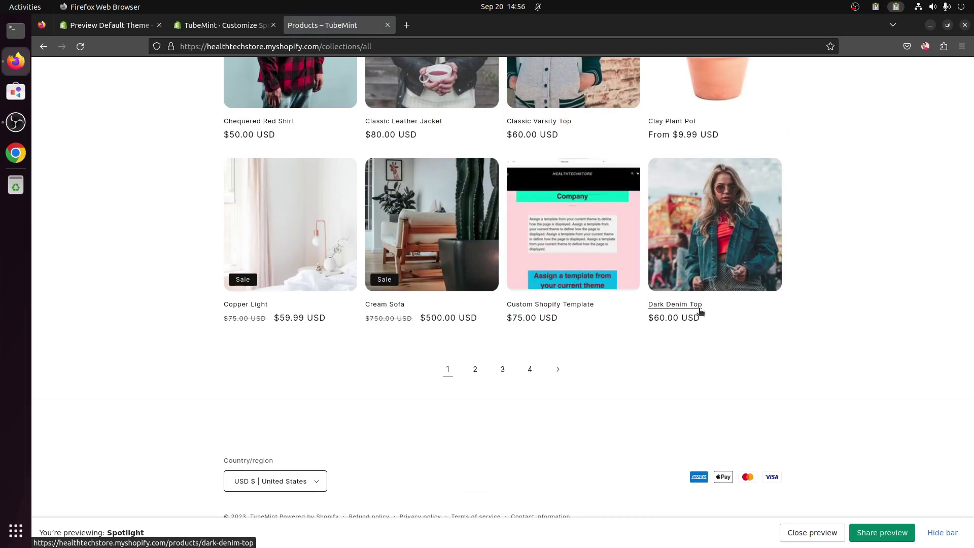
scroll(700, 311, up, 10)
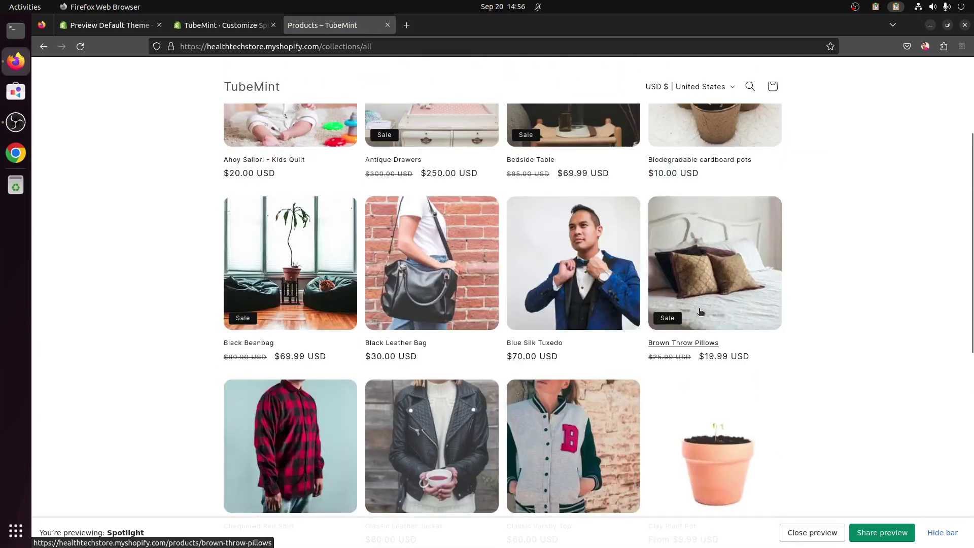
scroll(701, 311, down, 11)
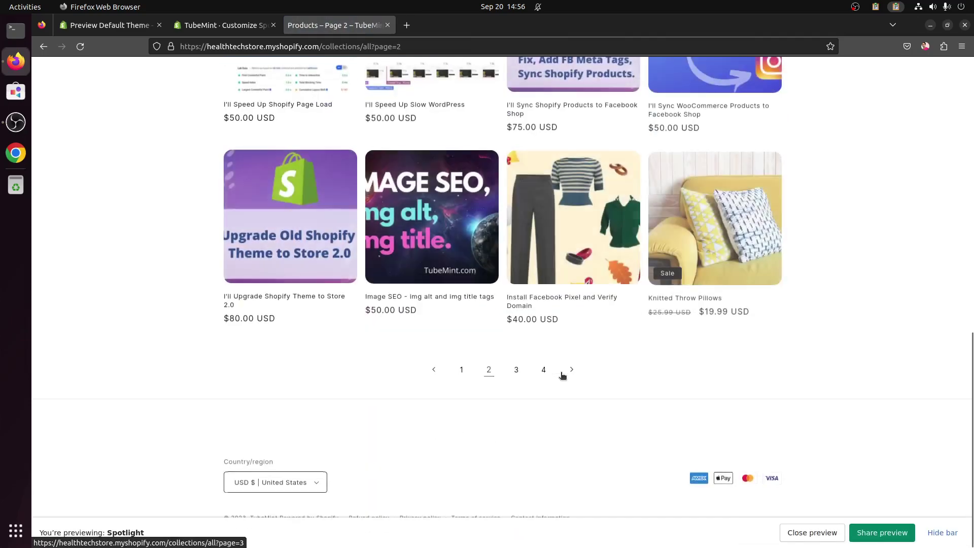
scroll(562, 376, up, 10)
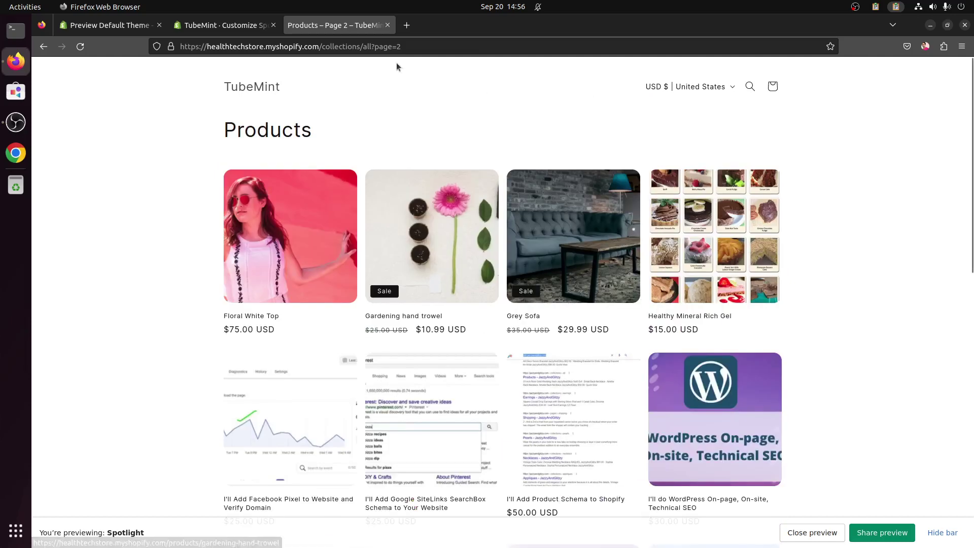
Browse the Add section choices for Header (including Apps), Template and Footer, closing each unused
click(230, 26)
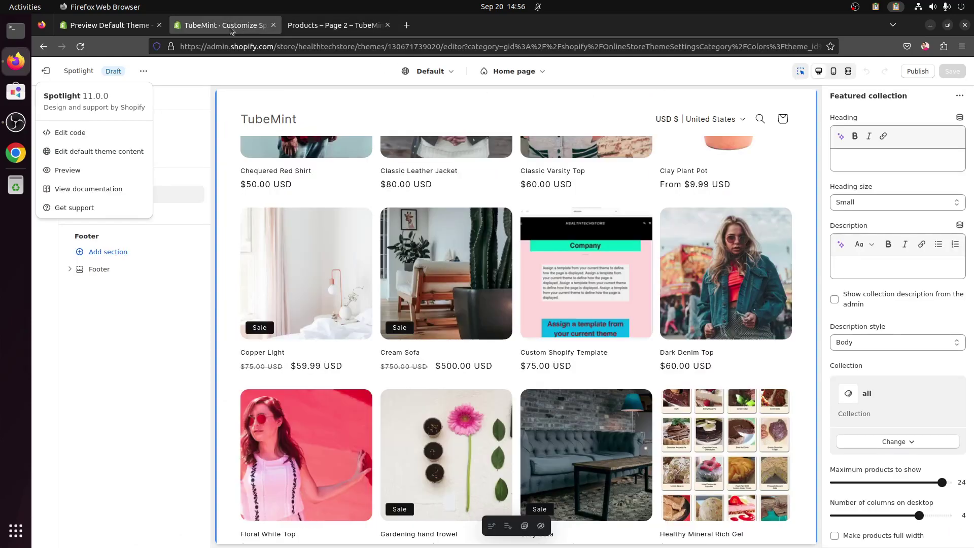
click(267, 74)
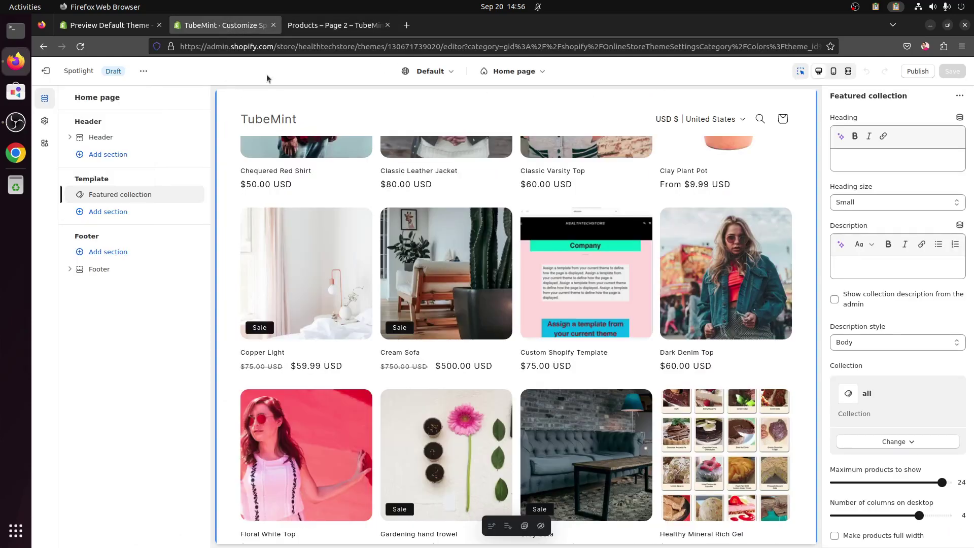
click(123, 157)
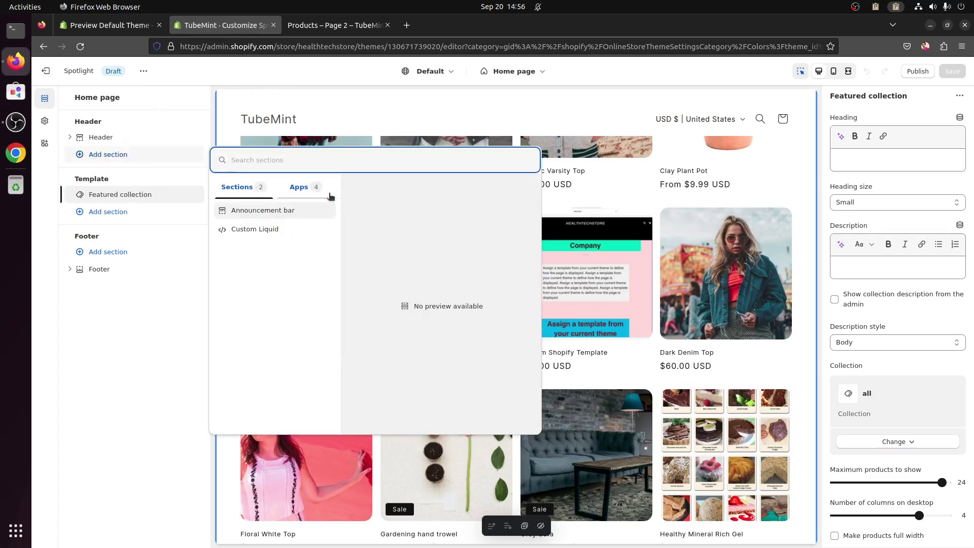
click(296, 187)
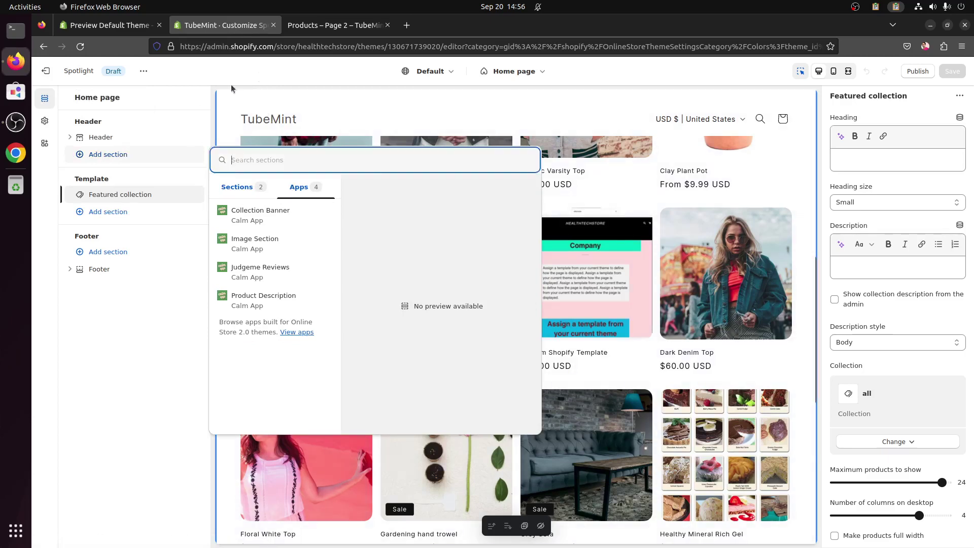
click(113, 233)
click(110, 212)
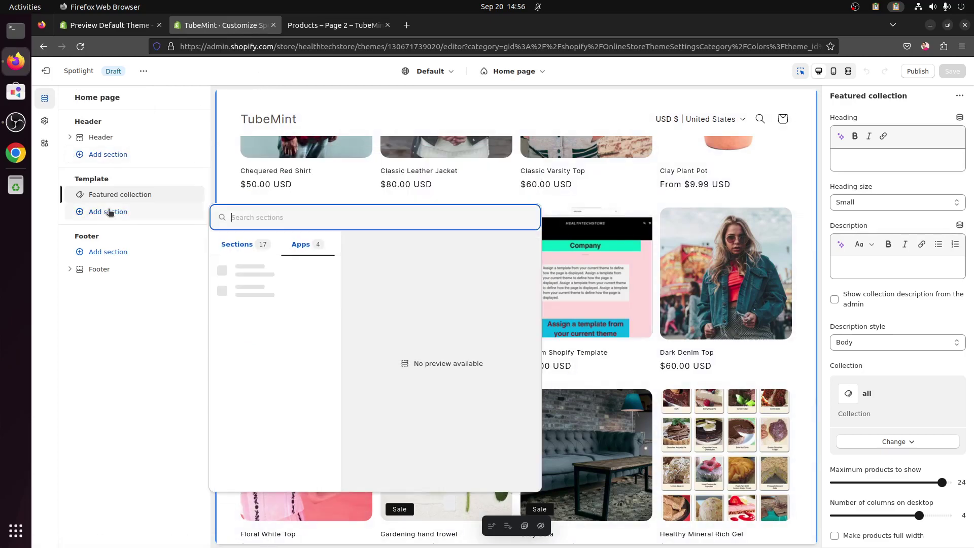
click(150, 402)
click(108, 252)
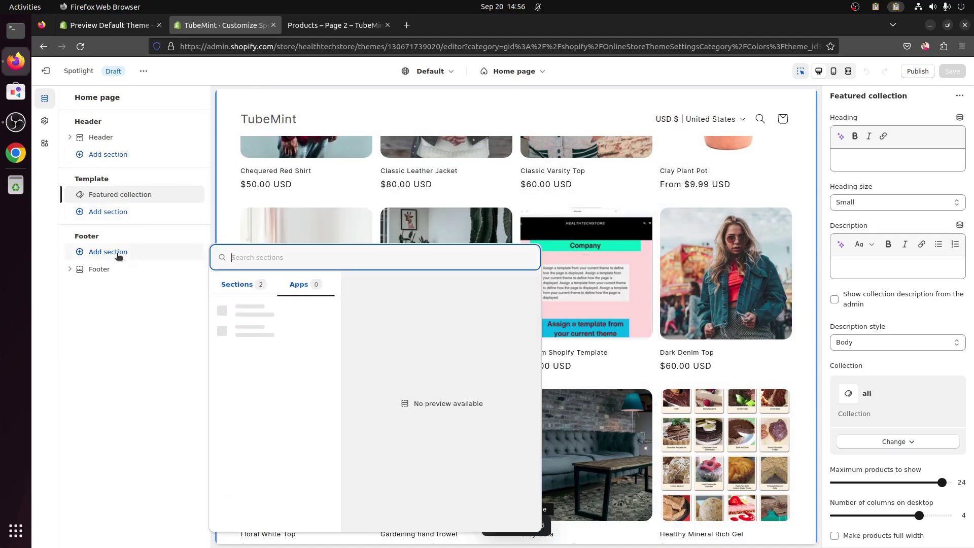
click(124, 414)
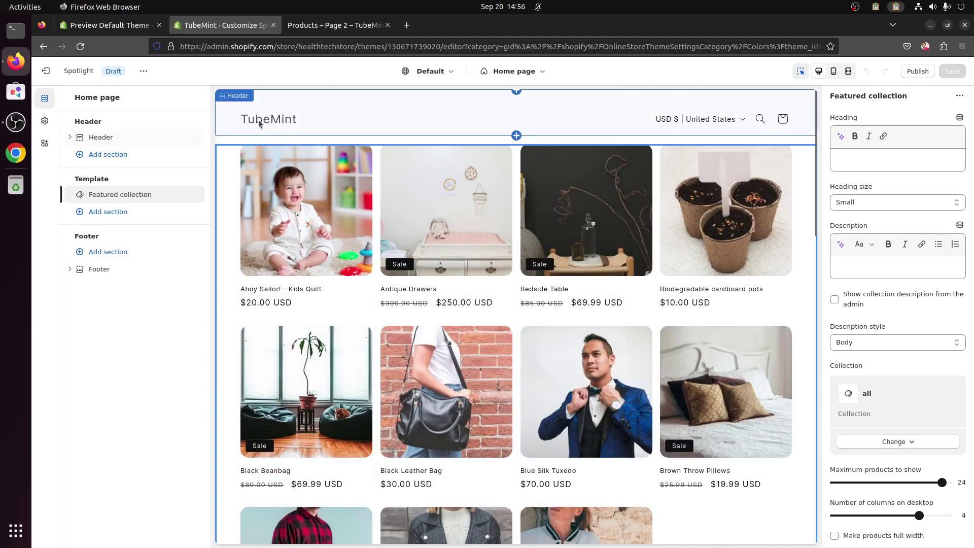
In Theme settings > Logo, choose the TubeMint logo image and set the desktop logo width to 110px
click(106, 140)
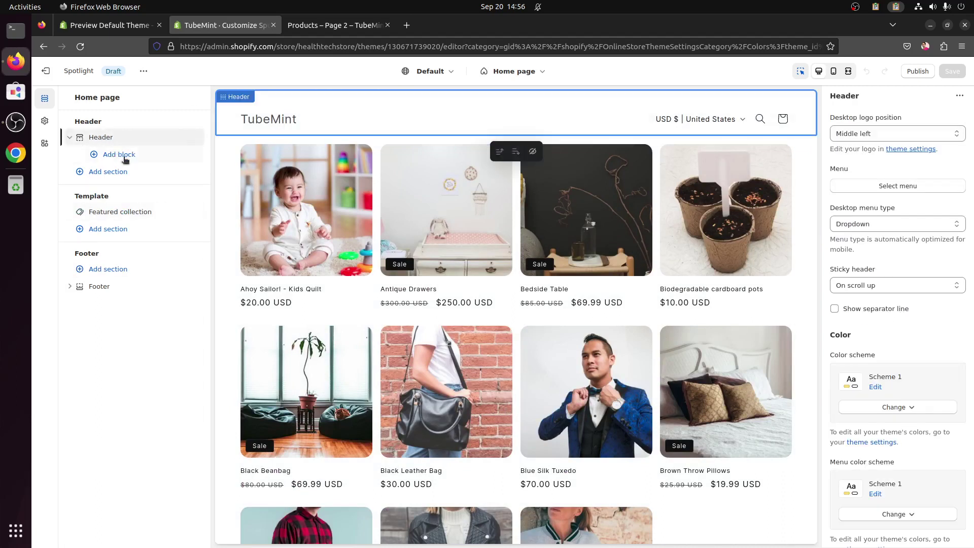
click(45, 121)
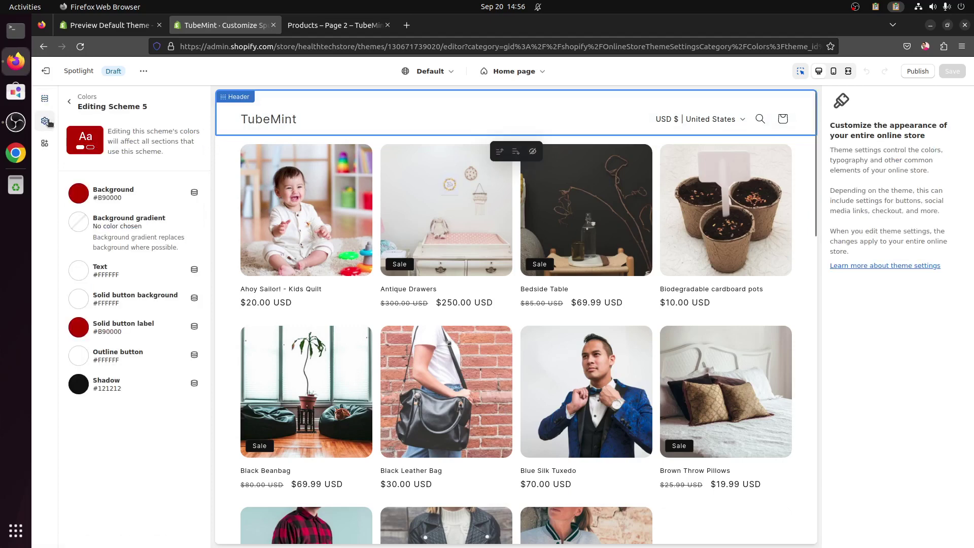
click(70, 99)
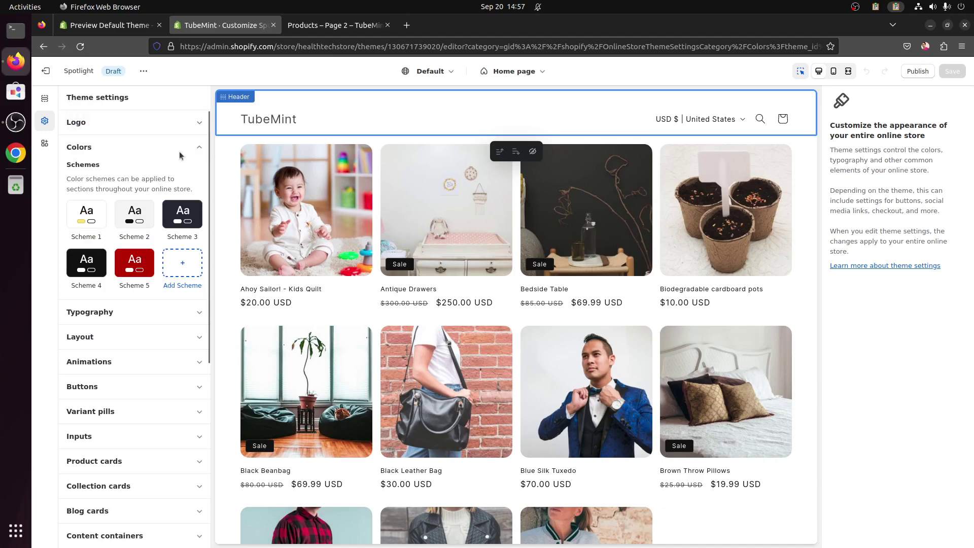
click(197, 147)
click(195, 125)
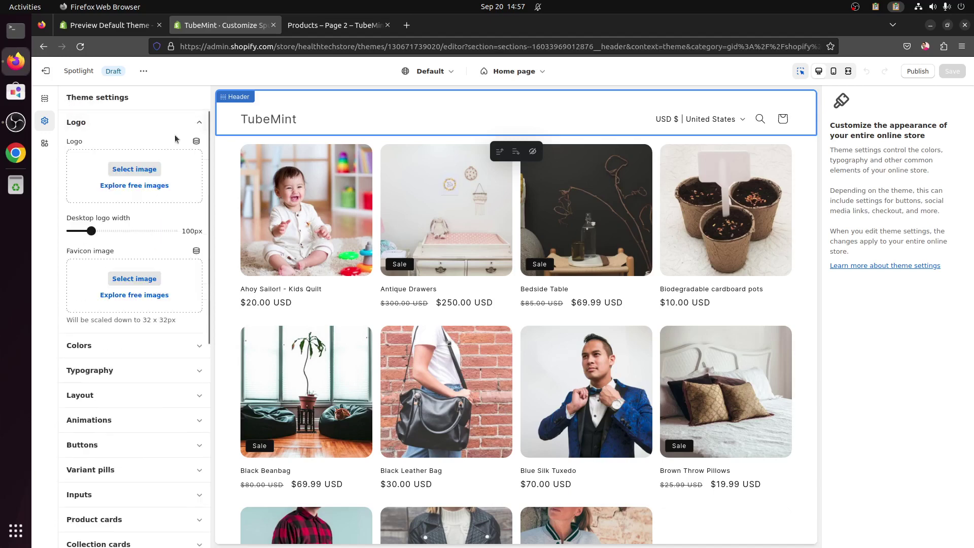
click(125, 173)
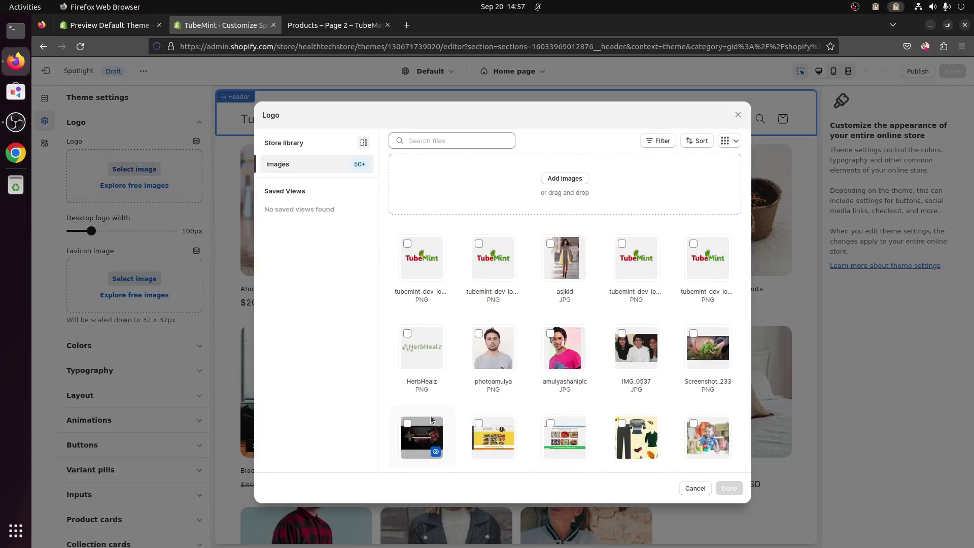
click(486, 250)
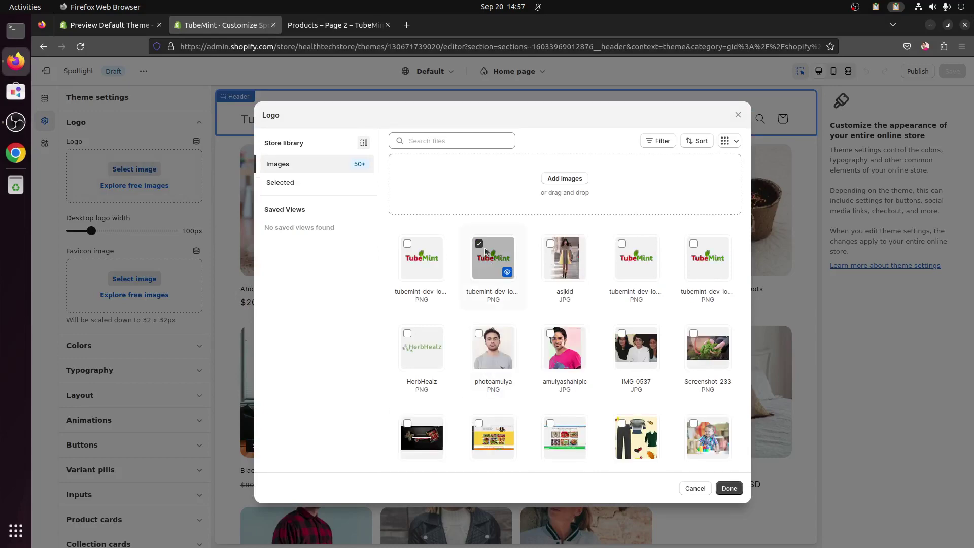
click(730, 489)
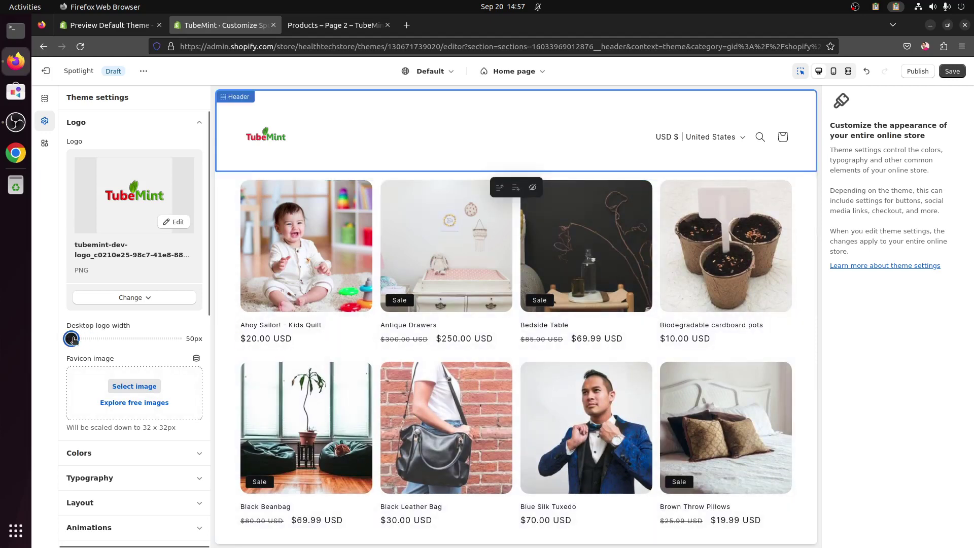
drag(72, 339, 95, 339)
scroll(156, 394, down, 6)
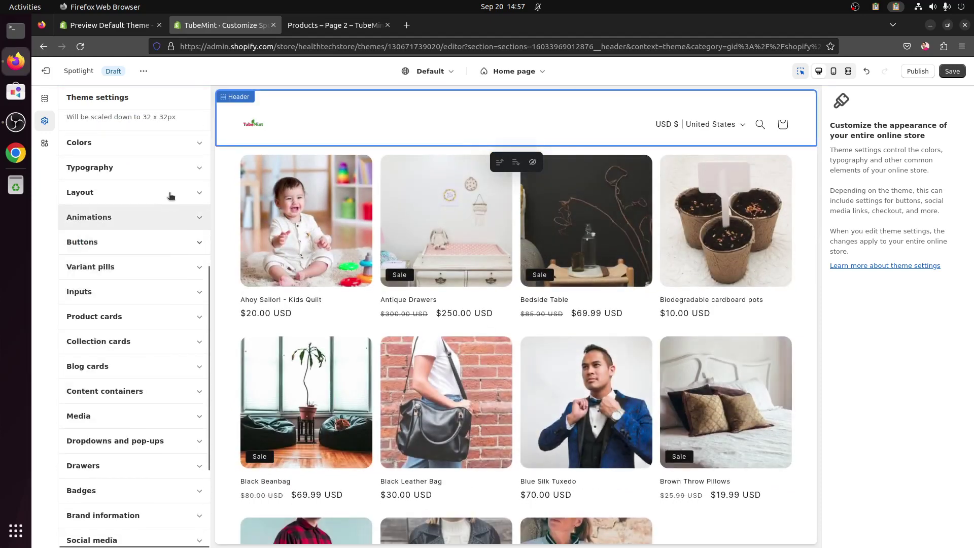
scroll(171, 193, down, 2)
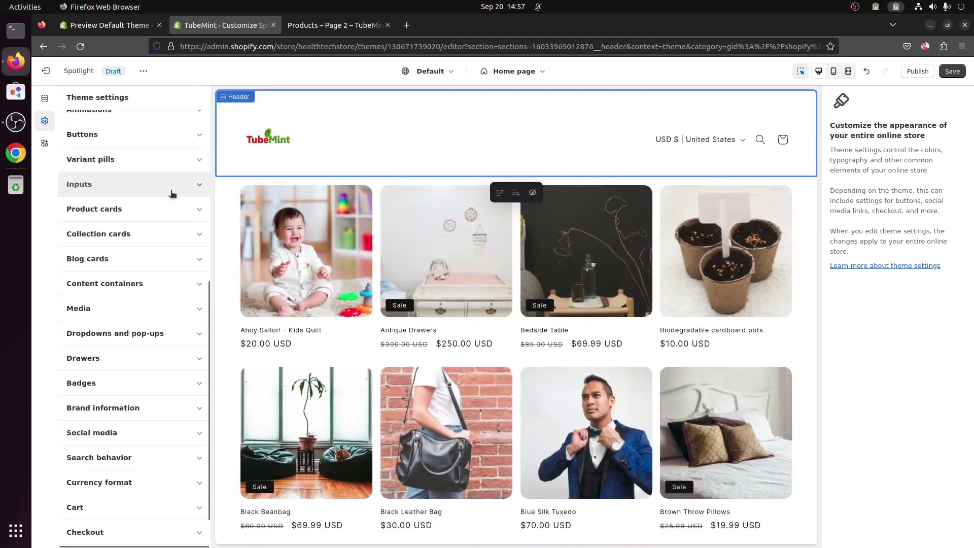
click(200, 188)
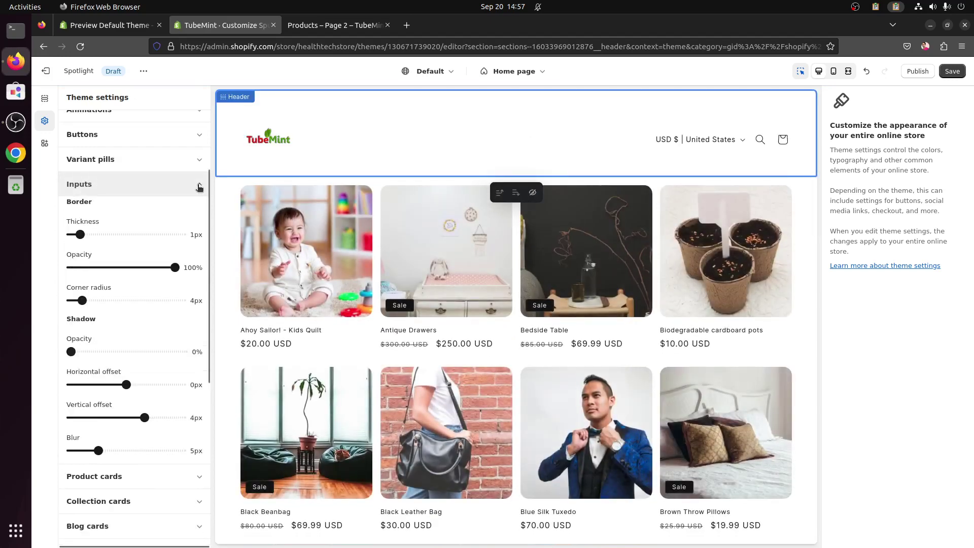
click(199, 187)
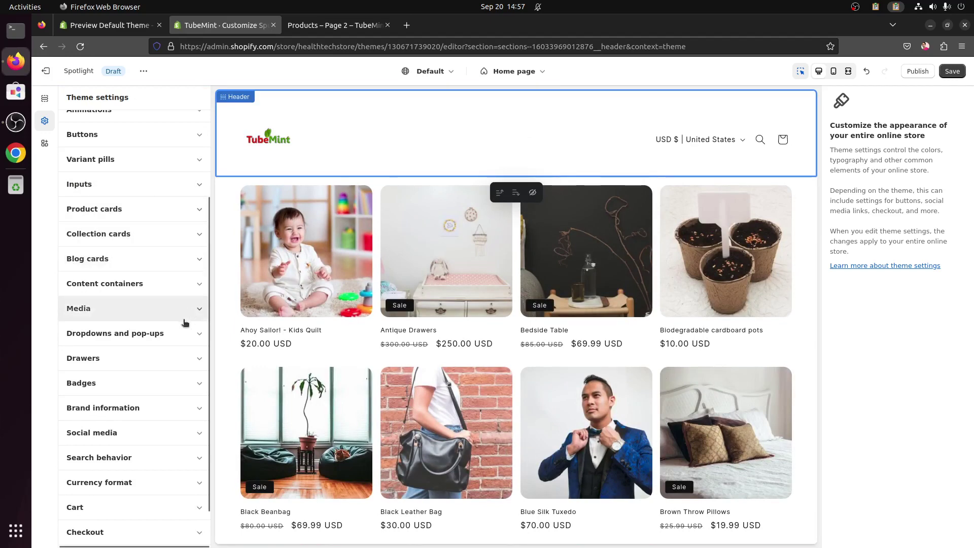
scroll(185, 323, up, 2)
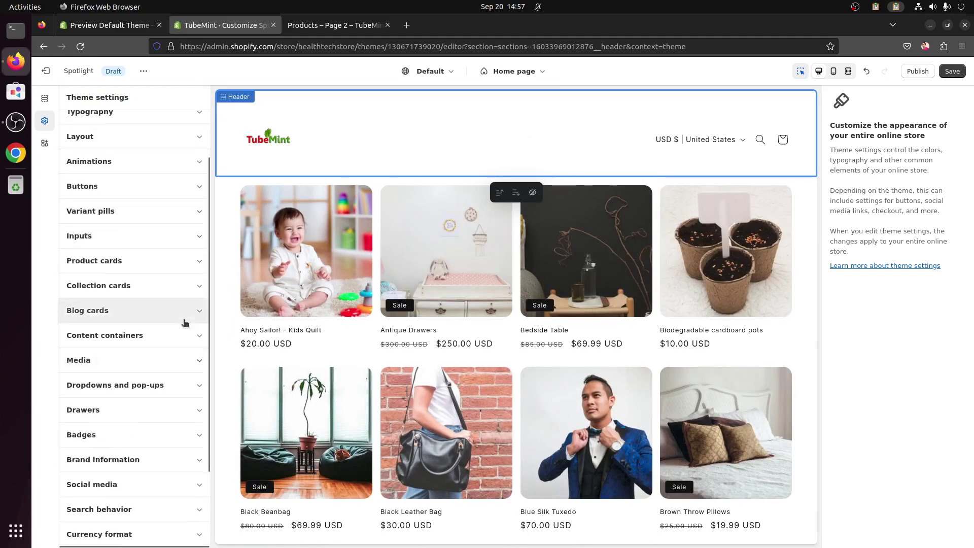
click(198, 190)
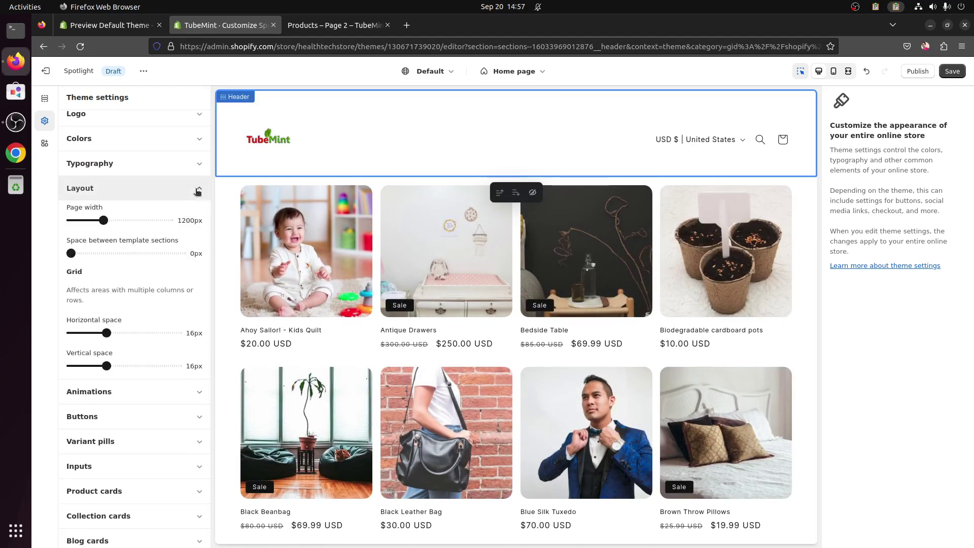
click(198, 190)
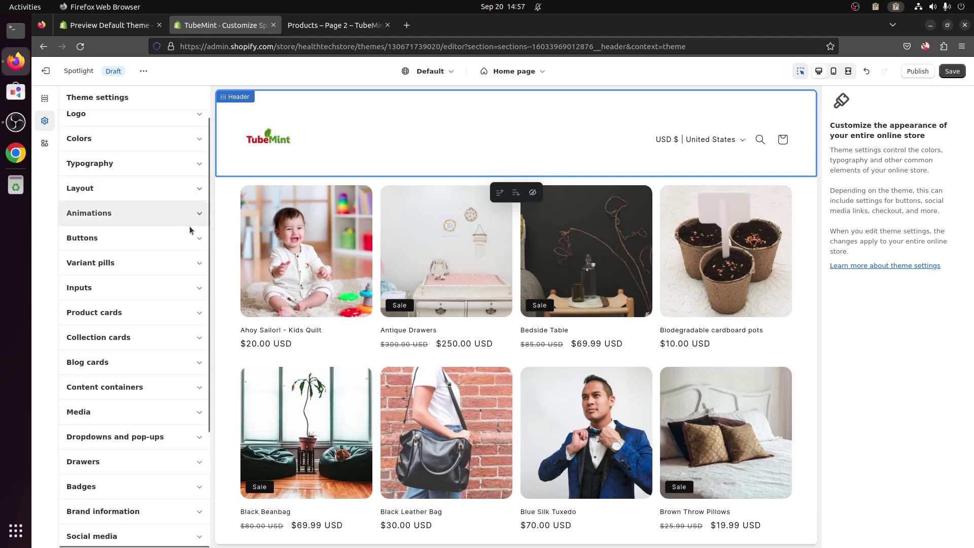
click(198, 240)
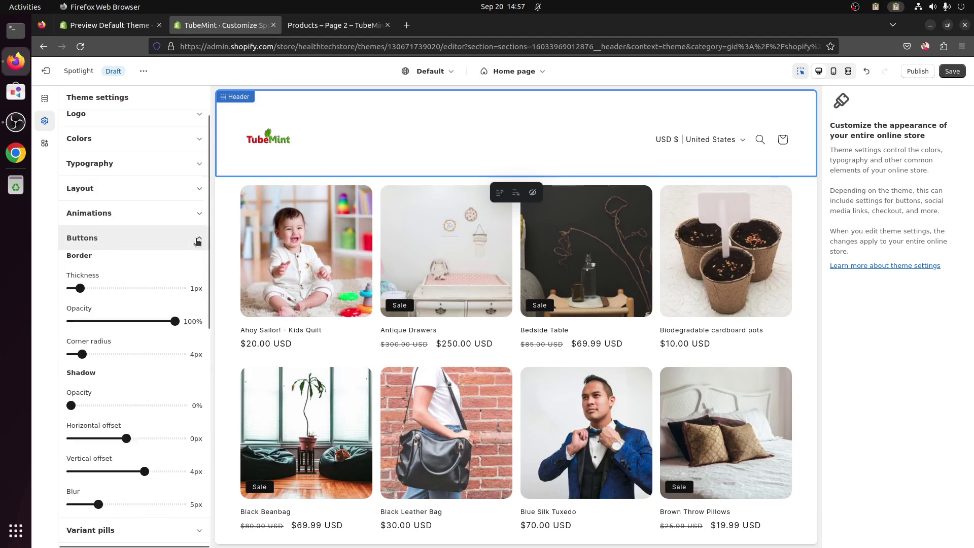
click(198, 239)
click(193, 263)
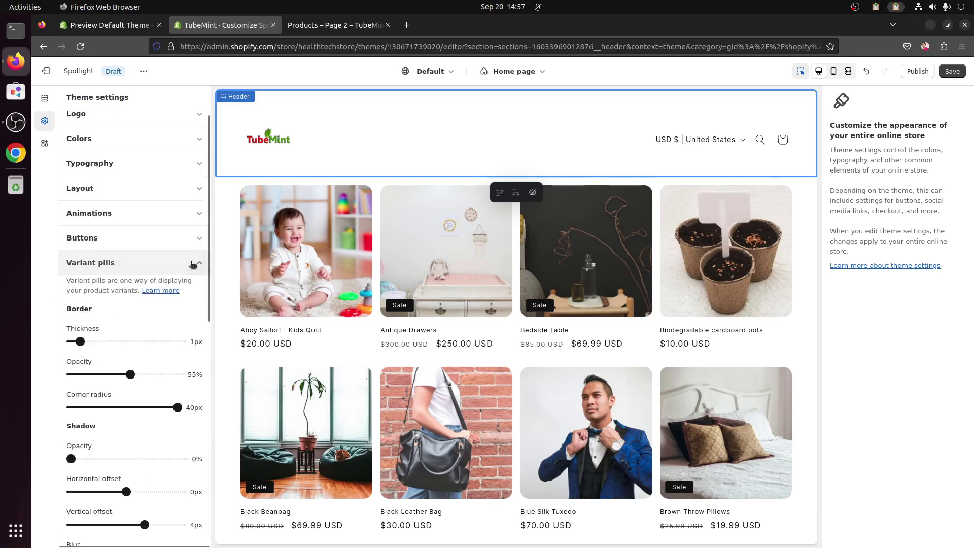
click(192, 262)
click(193, 291)
click(193, 290)
click(189, 313)
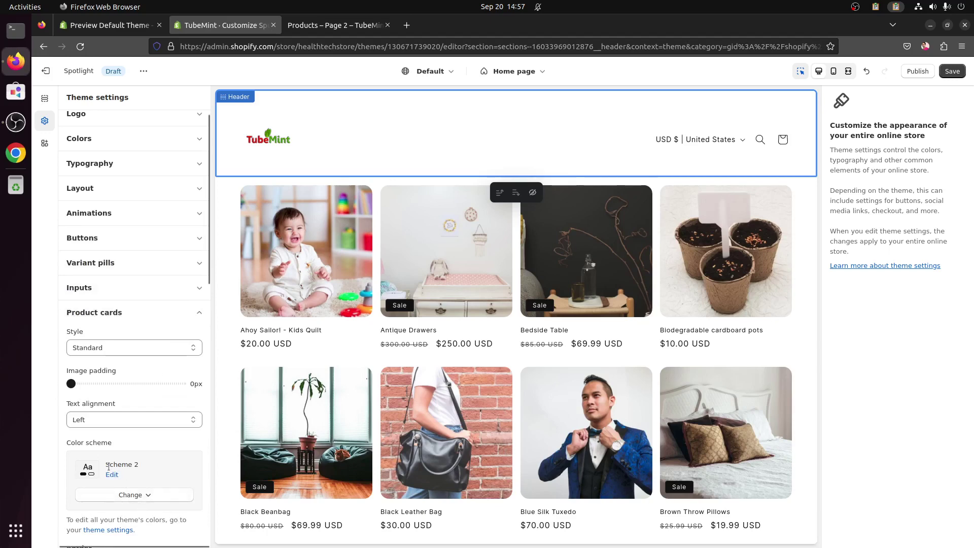
click(199, 315)
scroll(199, 316, down, 2)
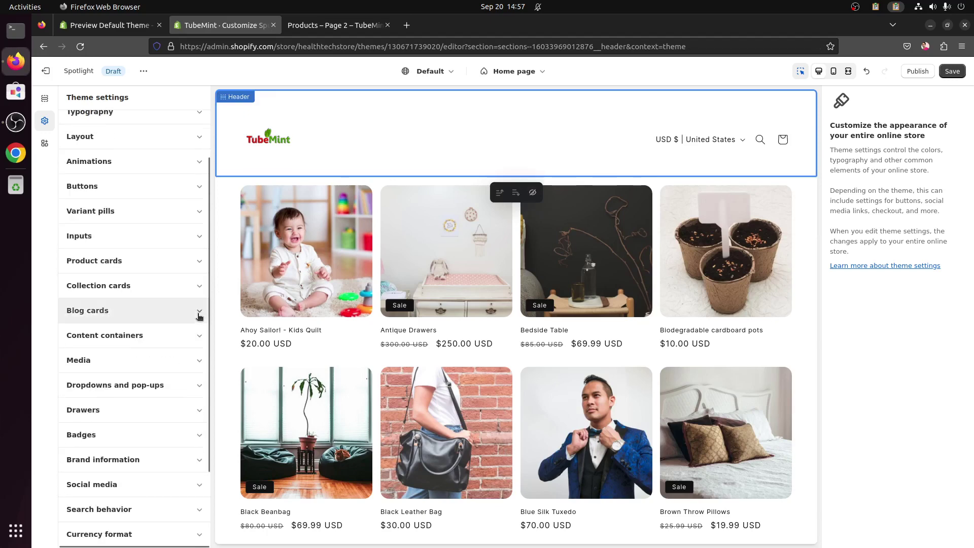
click(195, 412)
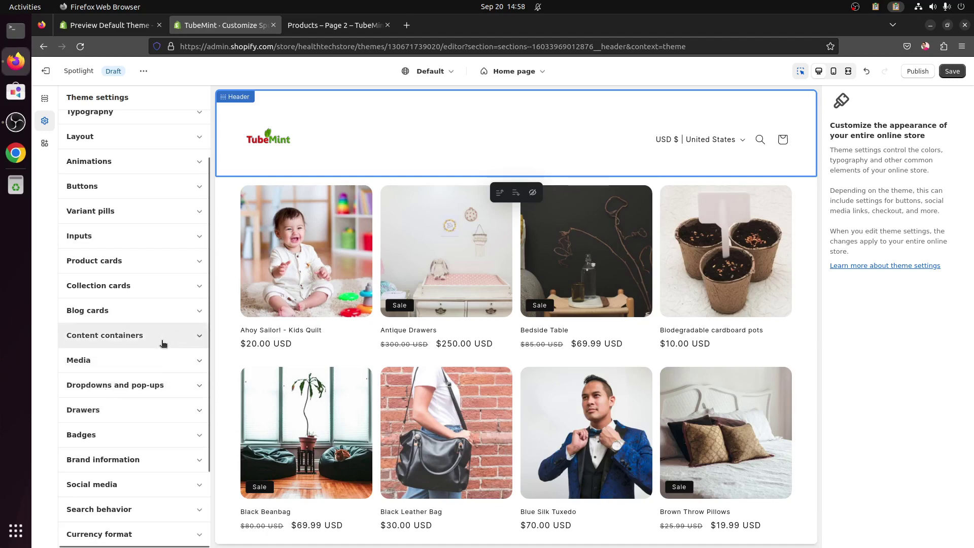
scroll(162, 355, down, 3)
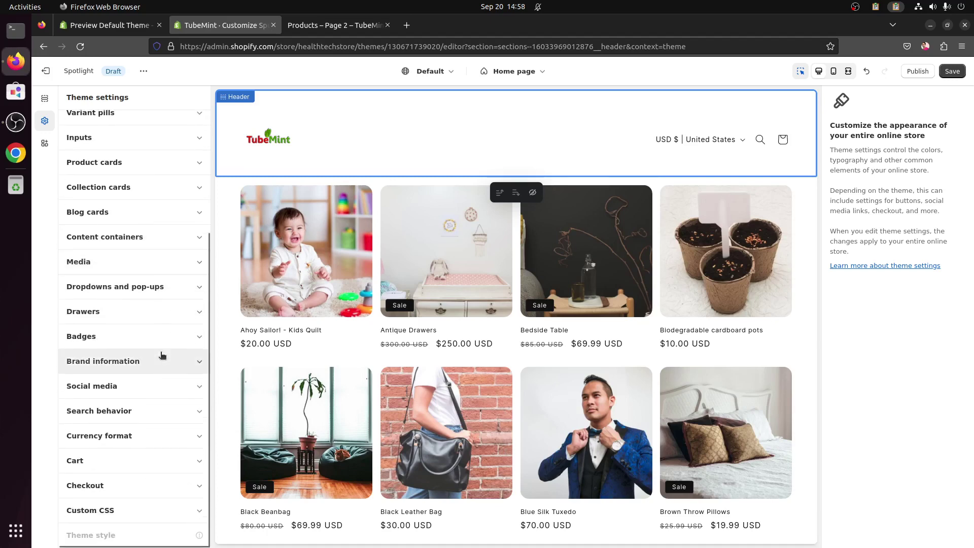
scroll(163, 355, up, 5)
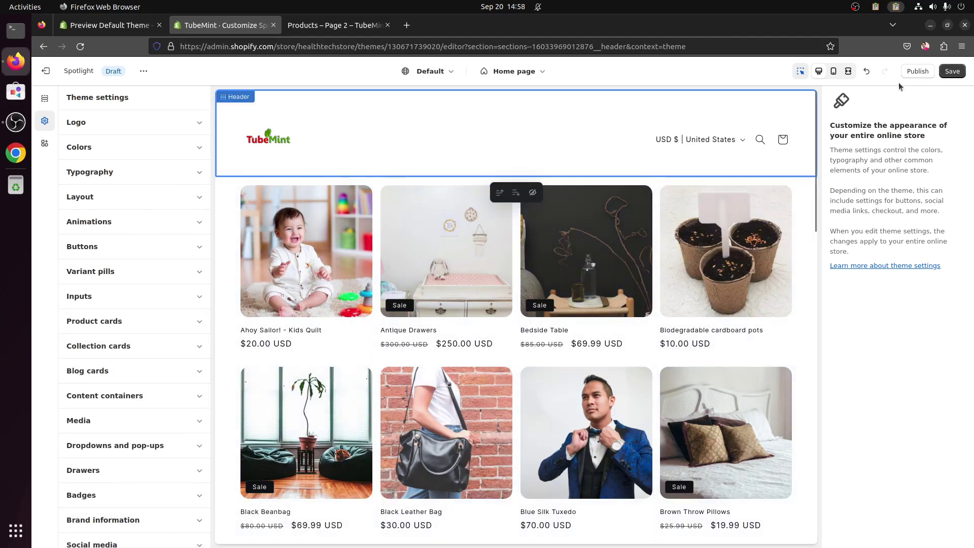
Save and publish Spotlight, then confirm on the Themes page that it is the current theme
click(918, 73)
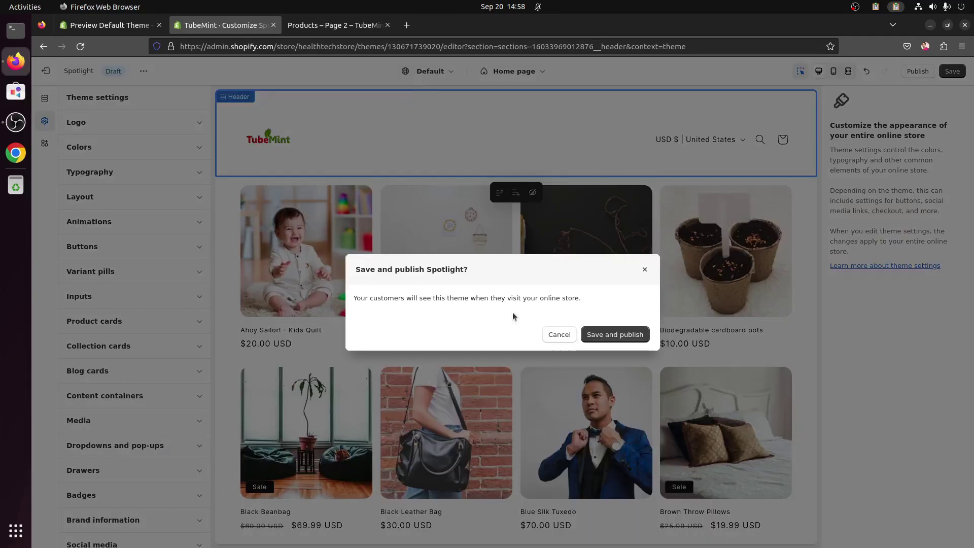
click(629, 334)
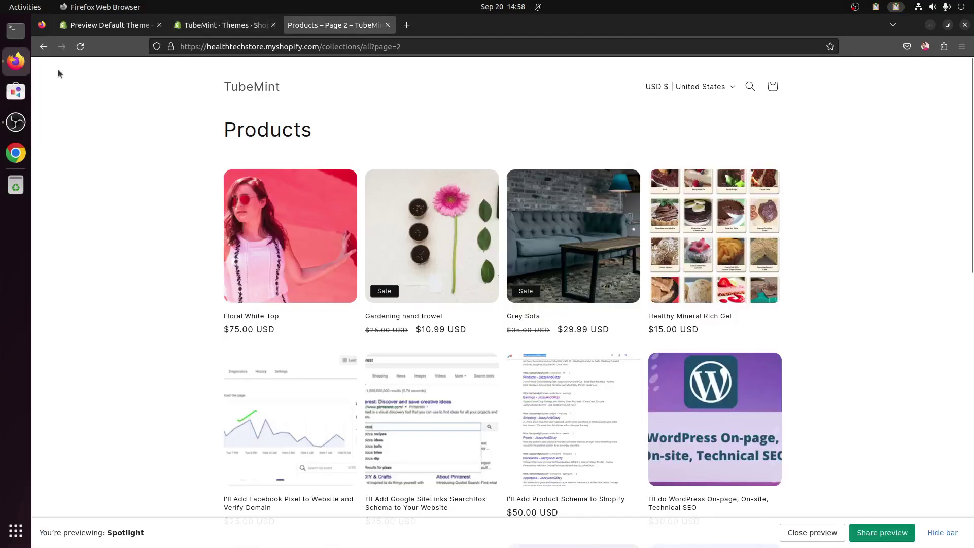
click(79, 47)
click(223, 25)
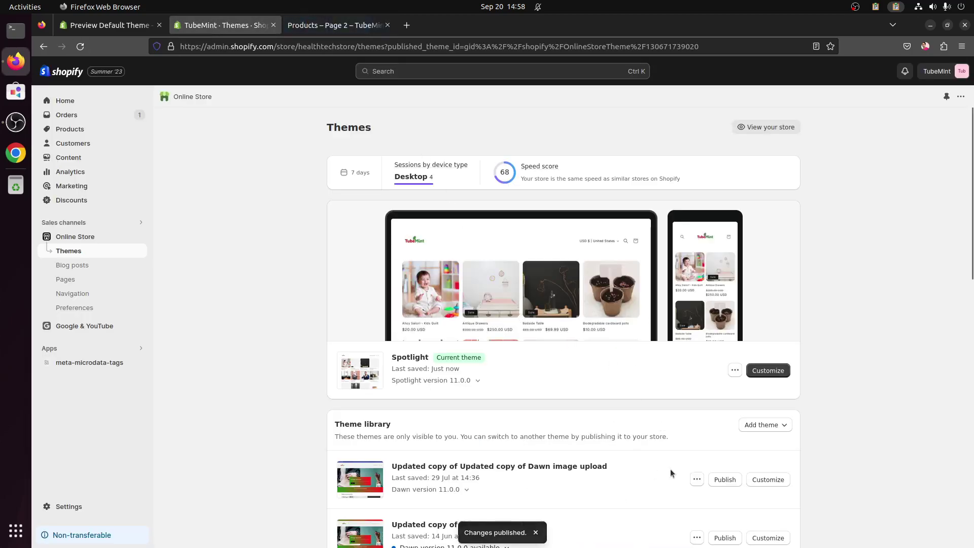
click(341, 26)
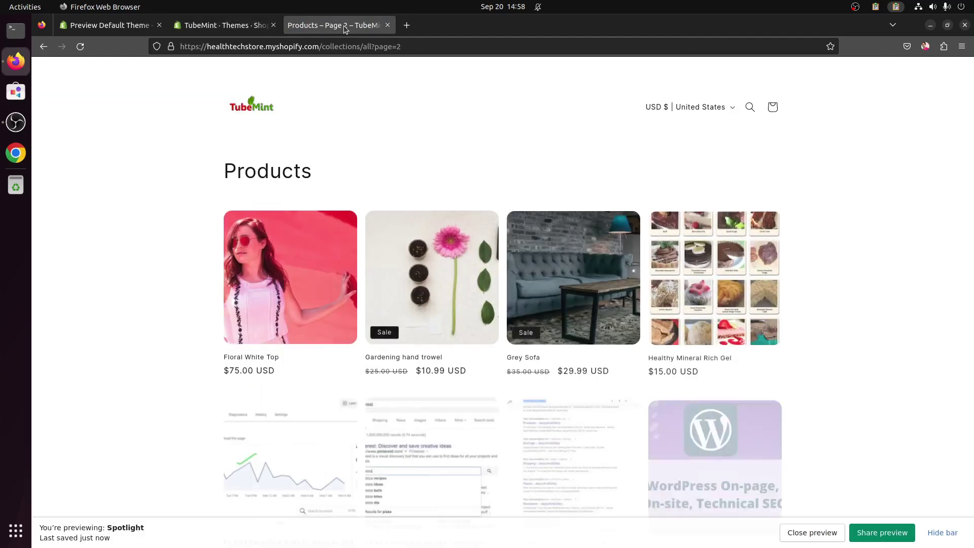
click(751, 108)
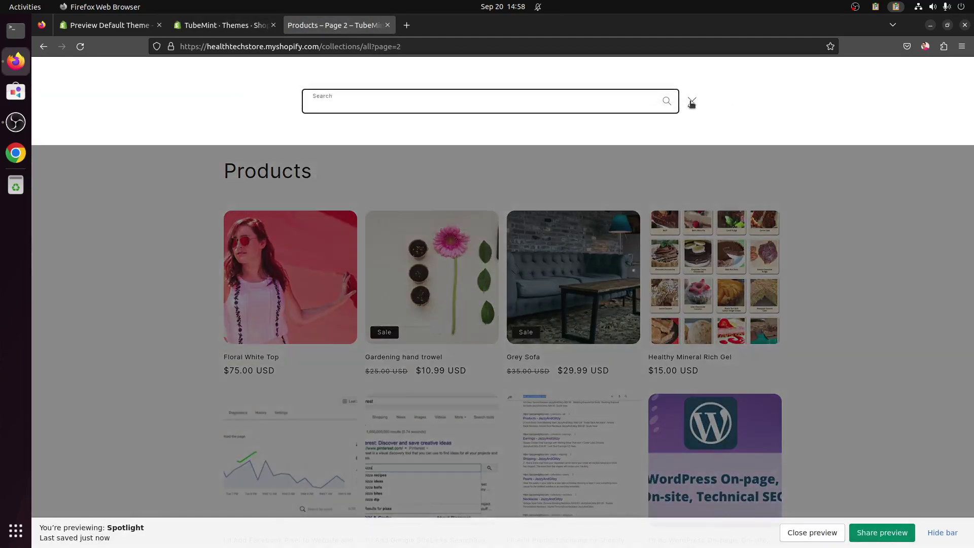
click(692, 103)
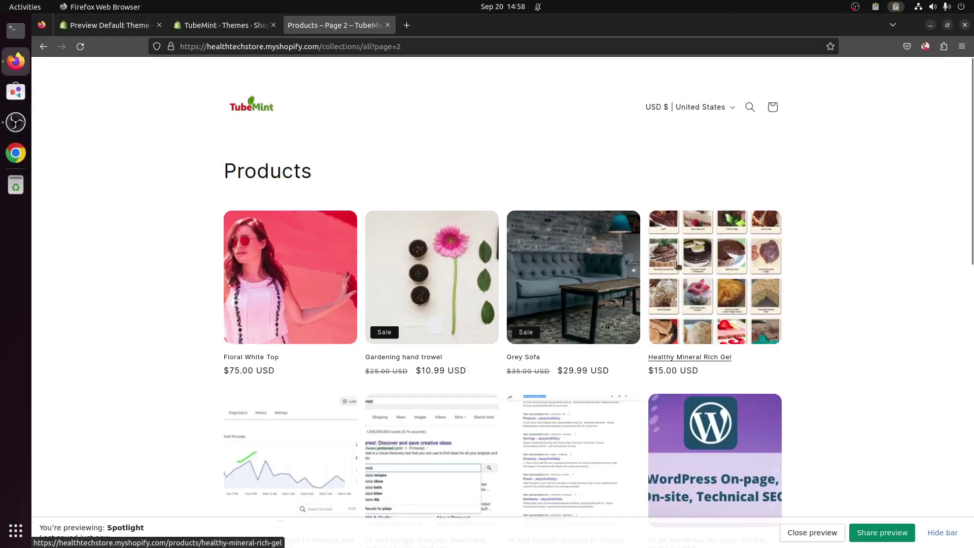
scroll(694, 219, down, 10)
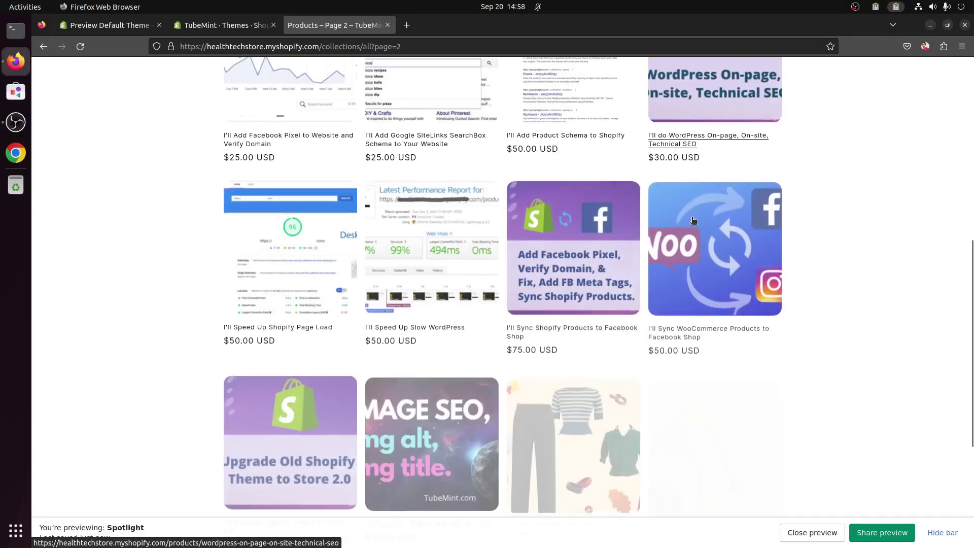
scroll(693, 220, up, 10)
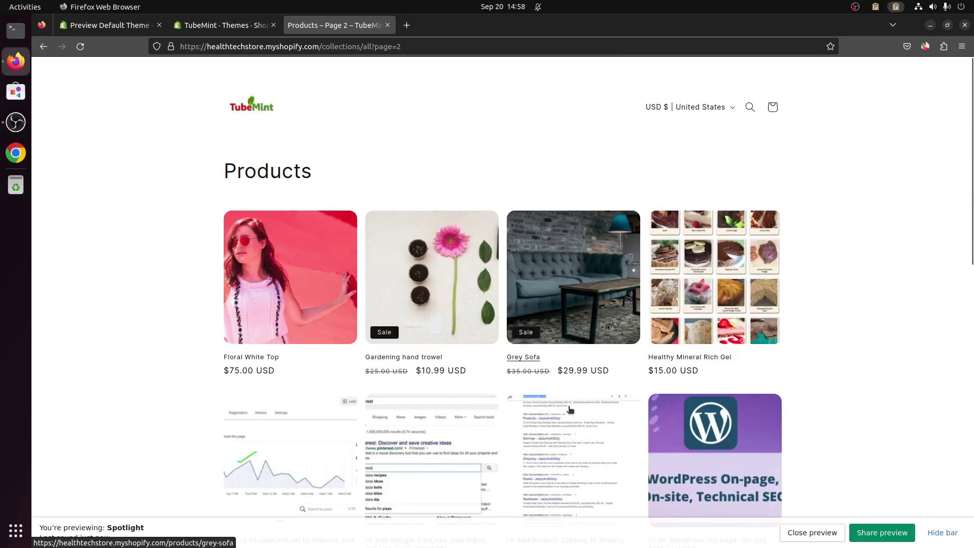
scroll(570, 397, down, 1)
scroll(570, 397, down, 10)
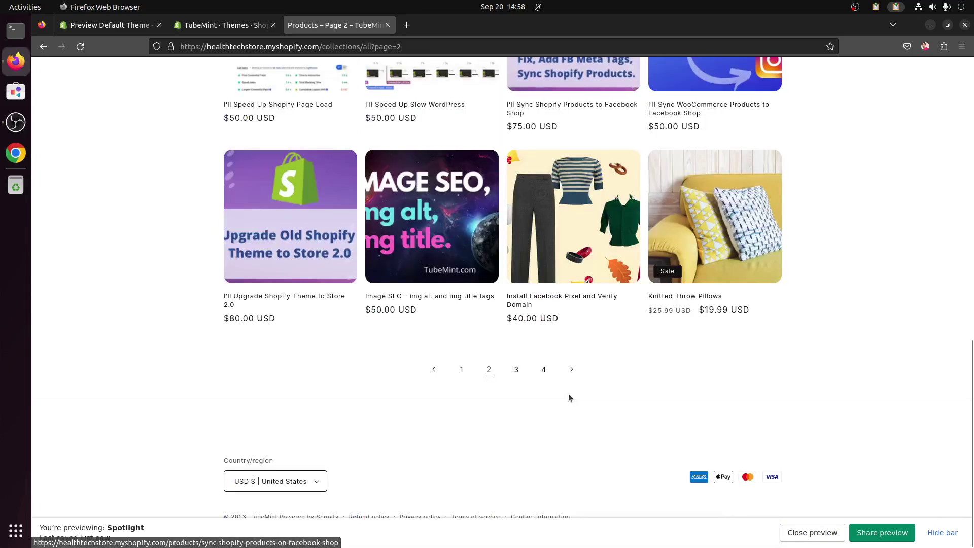
scroll(568, 394, up, 10)
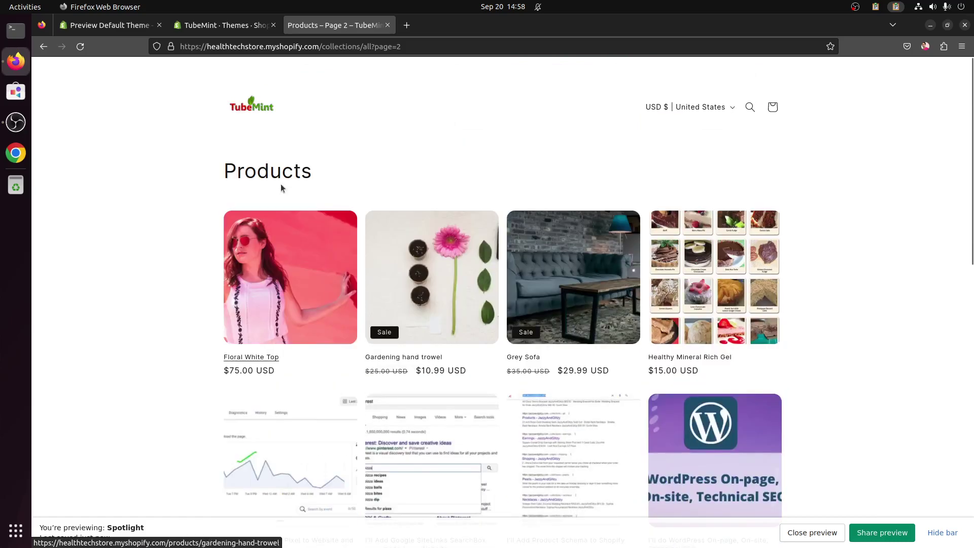
click(261, 107)
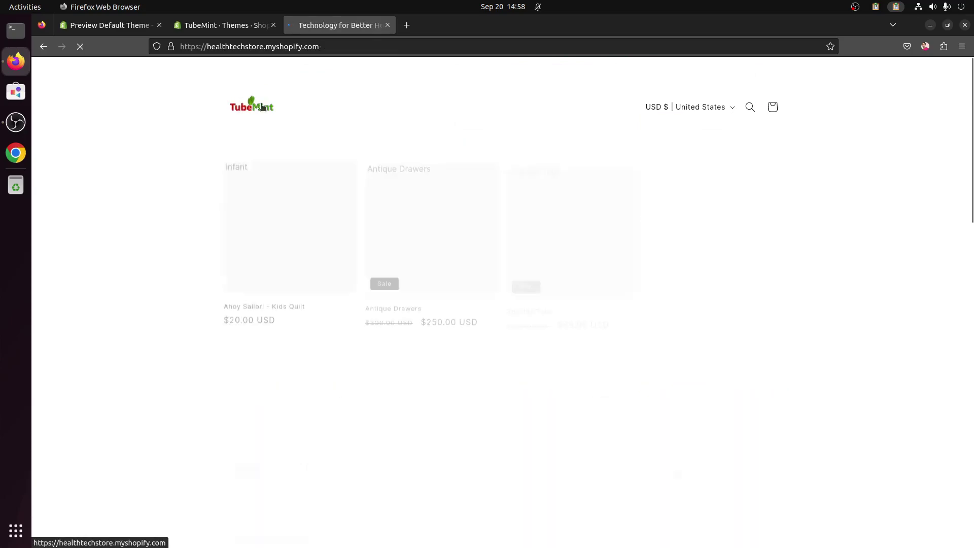
scroll(627, 361, down, 14)
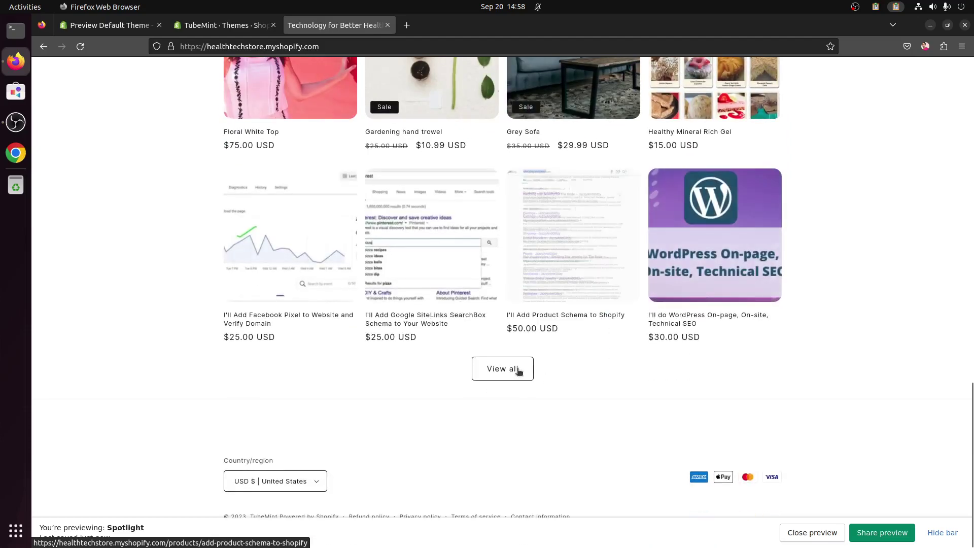
click(512, 370)
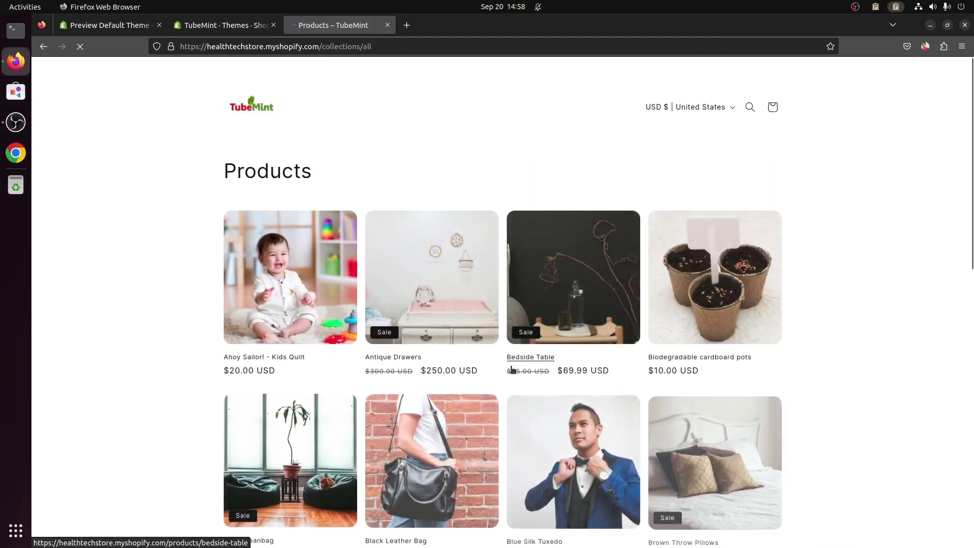
scroll(512, 369, down, 5)
scroll(512, 369, down, 8)
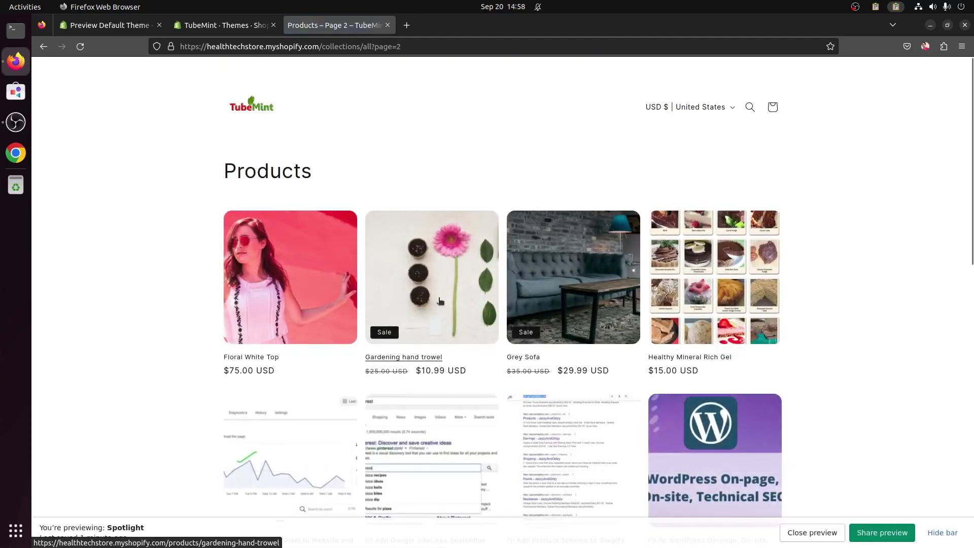
Add the Gardening hand trowel to the cart and proceed to checkout
click(480, 376)
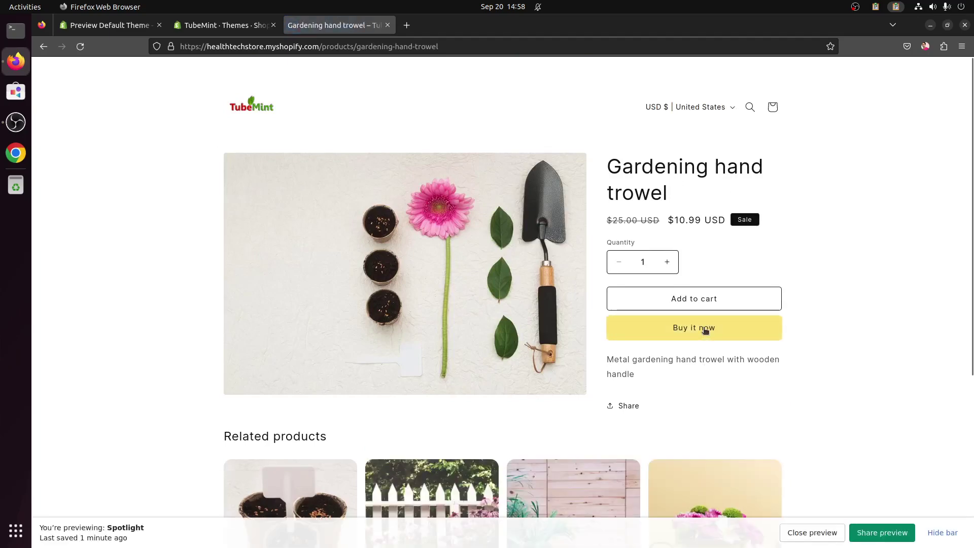
scroll(674, 389, down, 5)
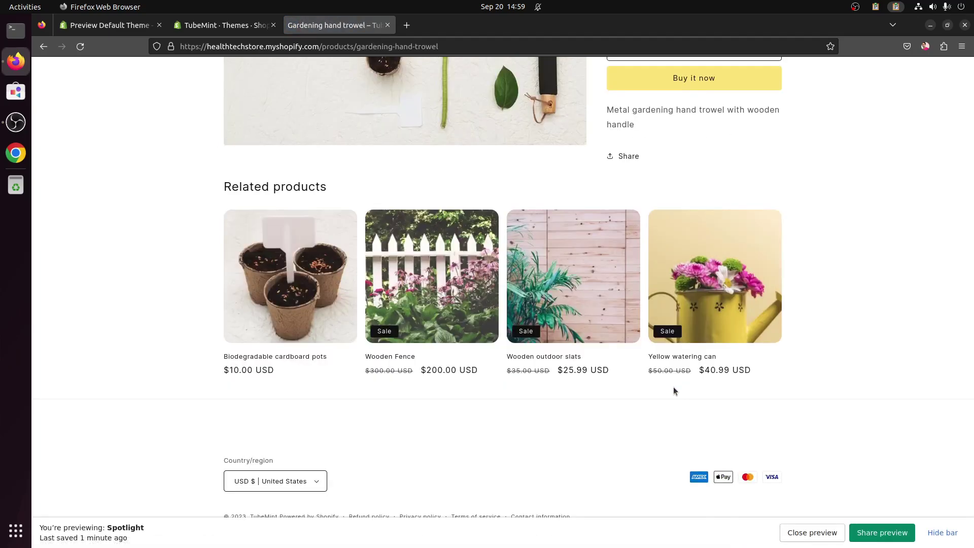
scroll(674, 389, up, 5)
click(688, 306)
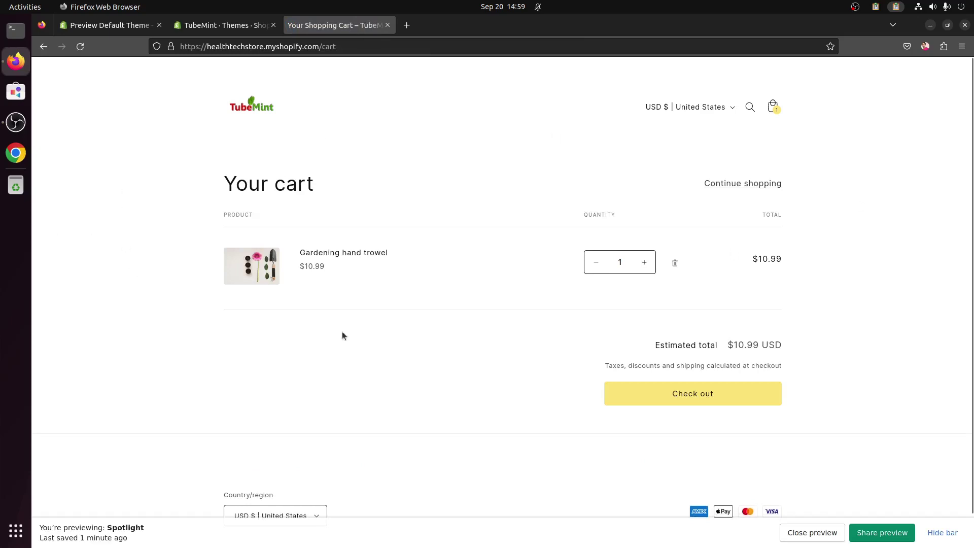
click(655, 396)
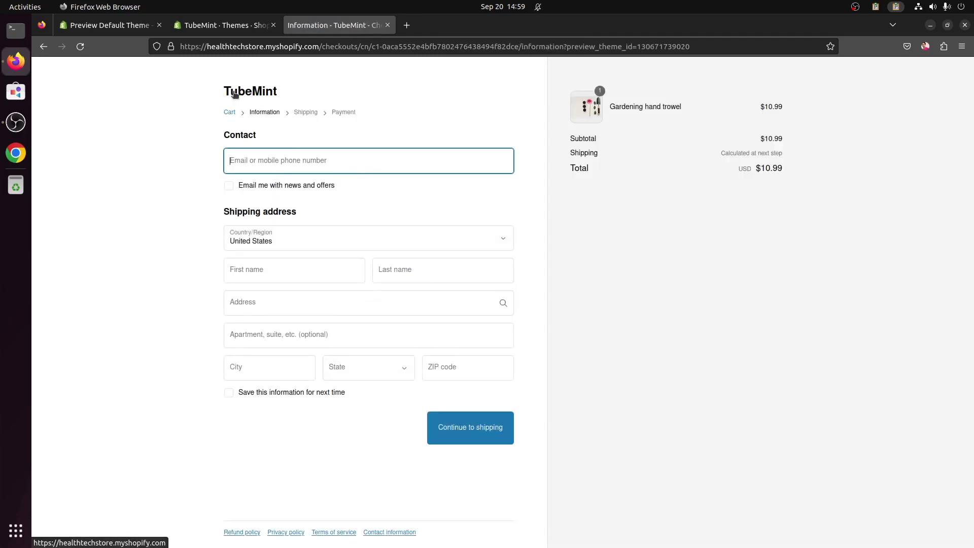
Leave checkout, remove the trowel from the cart, and return via the TubeMint logo
click(232, 112)
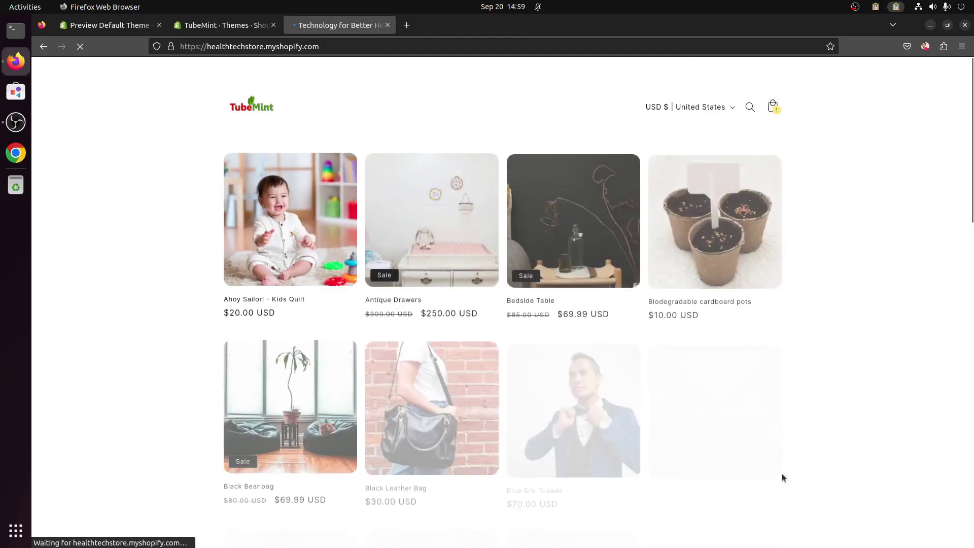
click(772, 111)
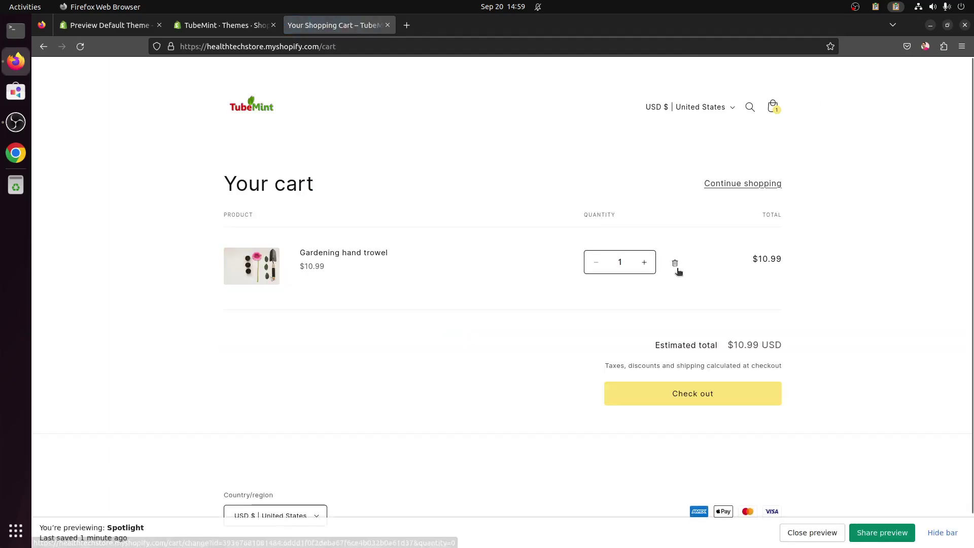
click(676, 263)
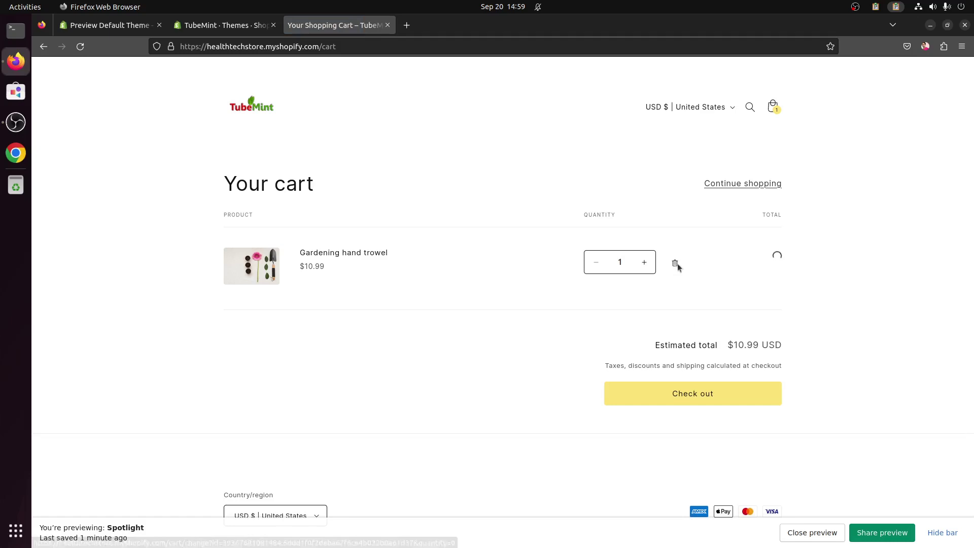
click(250, 107)
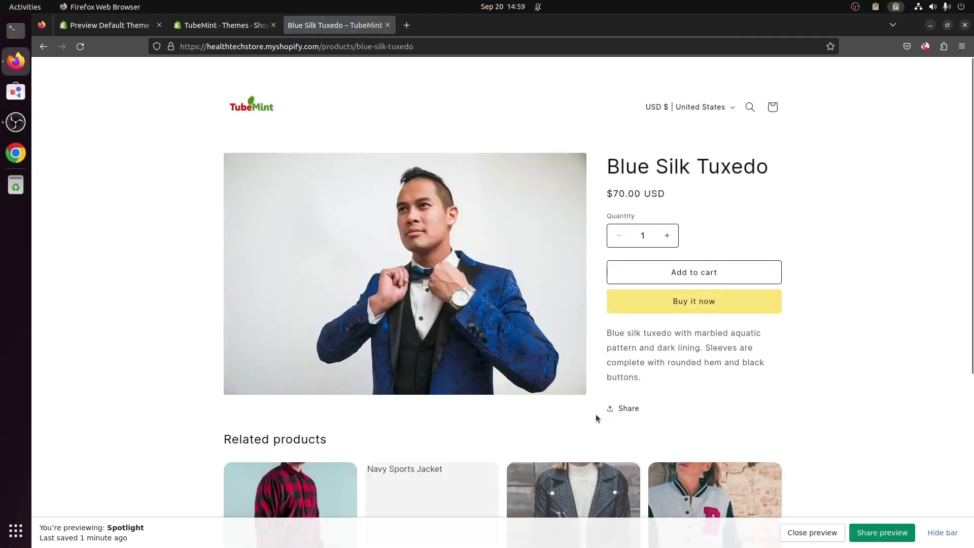
Send the Blue Silk Tuxedo to checkout with Buy it now, then exit through the Cart breadcrumb
scroll(596, 414, down, 5)
scroll(596, 414, up, 5)
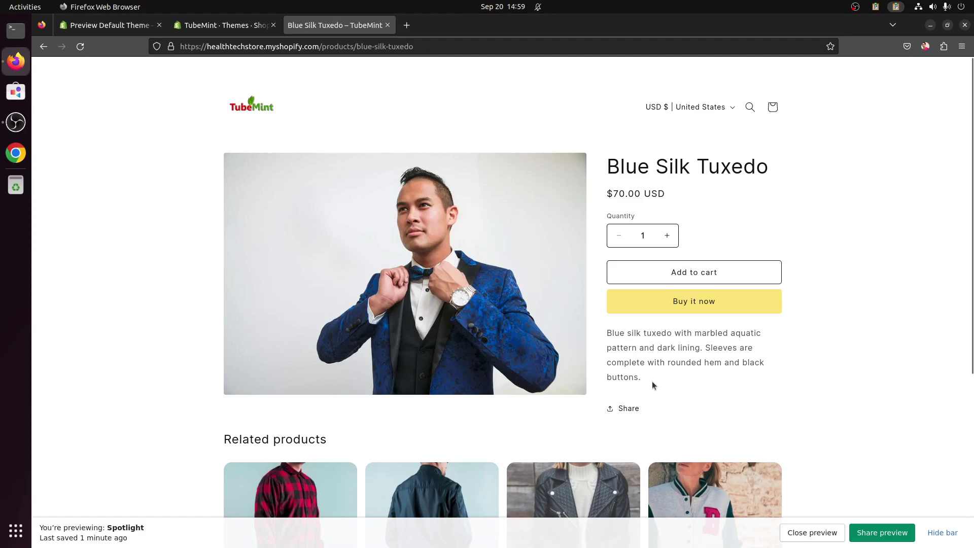
drag(652, 382, 604, 339)
click(708, 366)
click(697, 302)
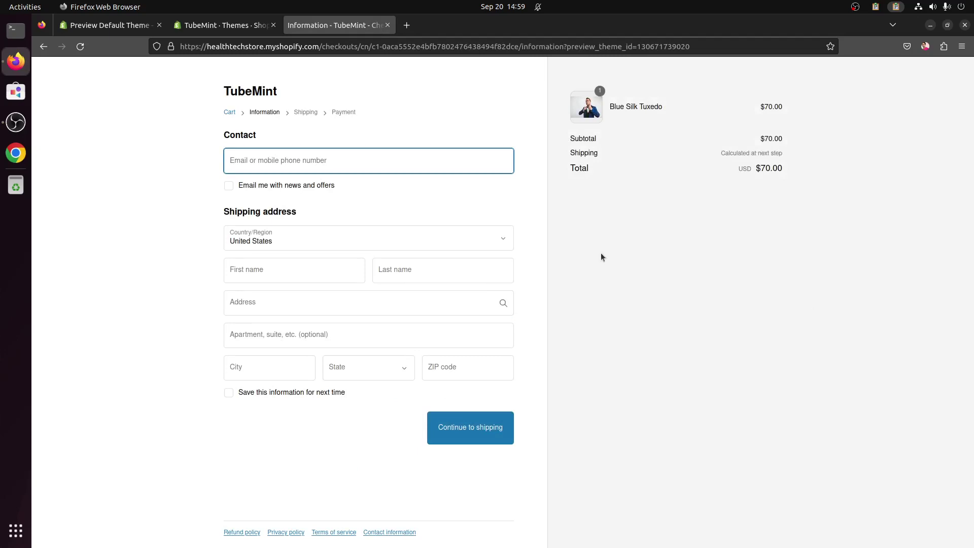
click(229, 113)
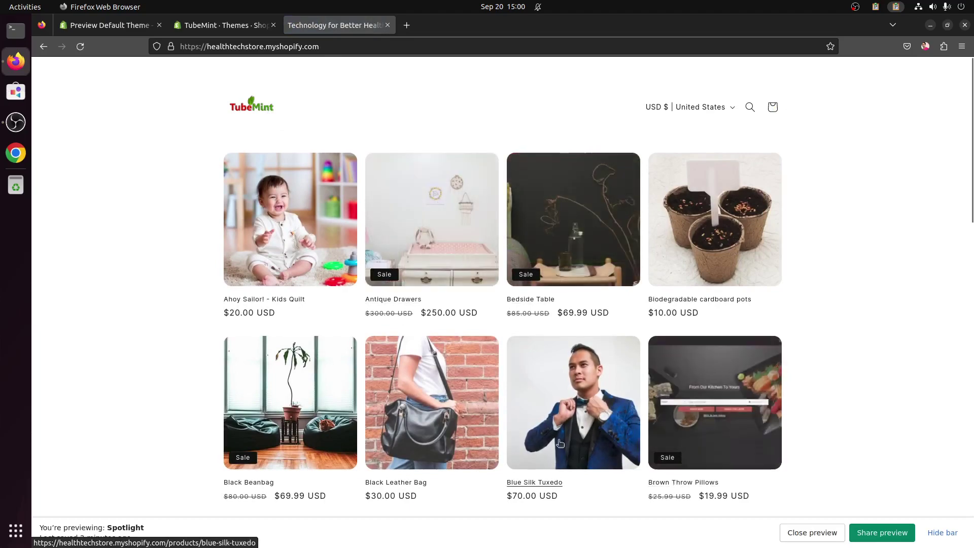
scroll(560, 443, down, 5)
scroll(559, 442, down, 10)
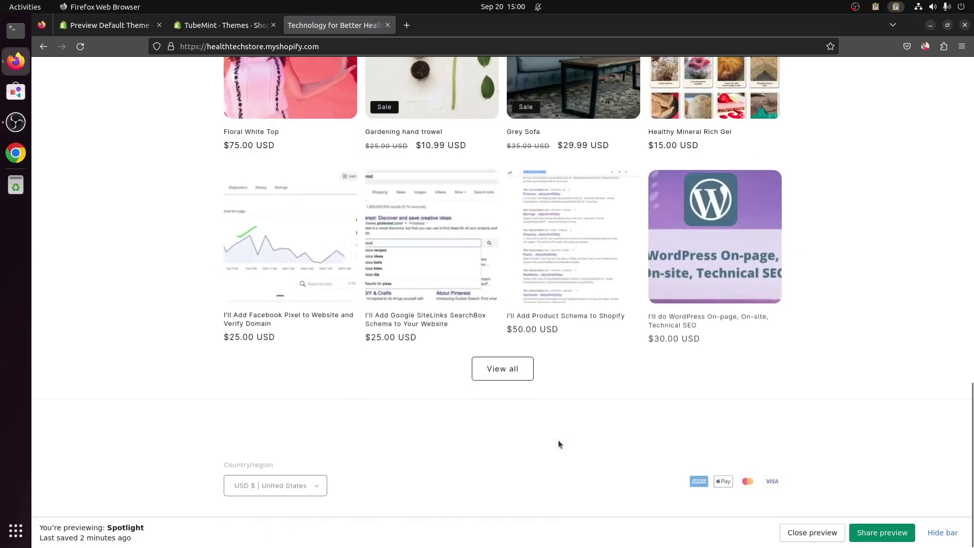
scroll(558, 440, up, 15)
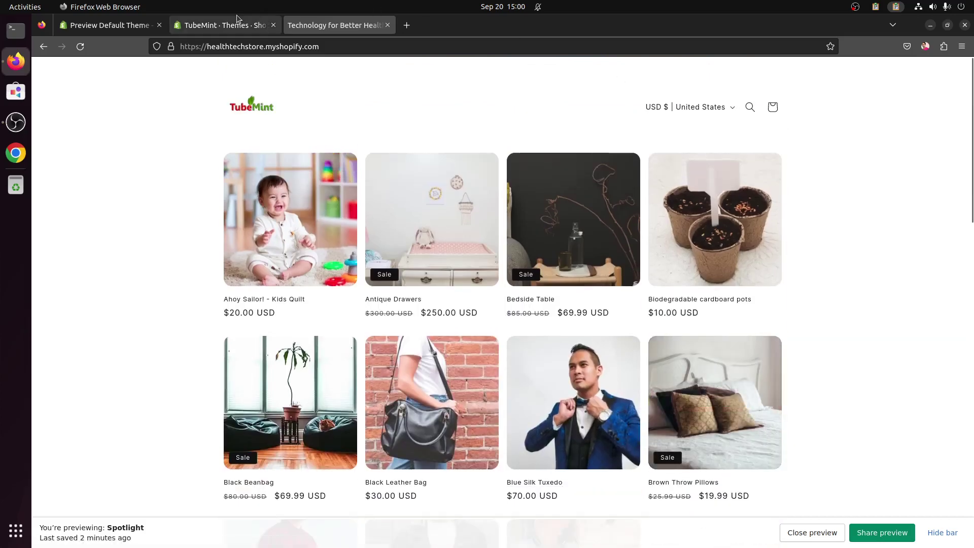
click(226, 27)
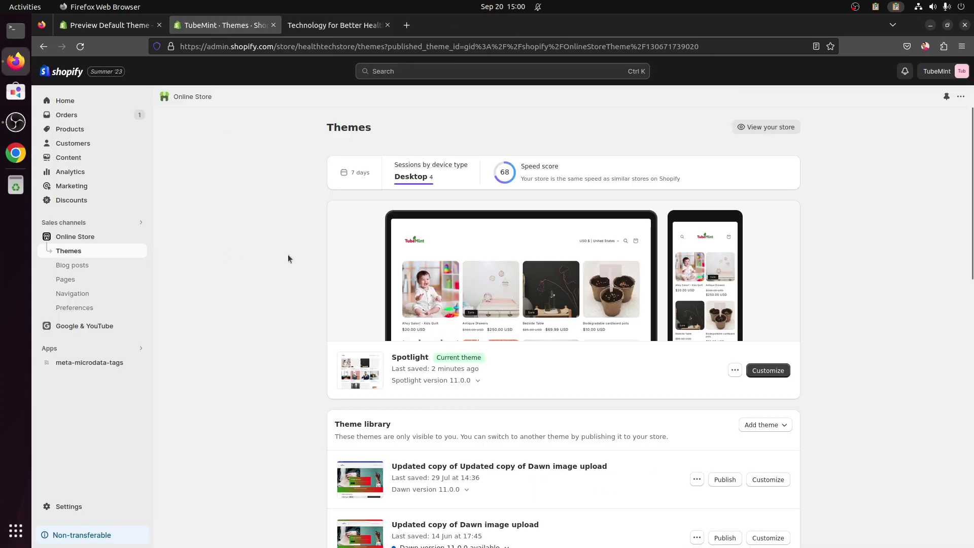
click(336, 24)
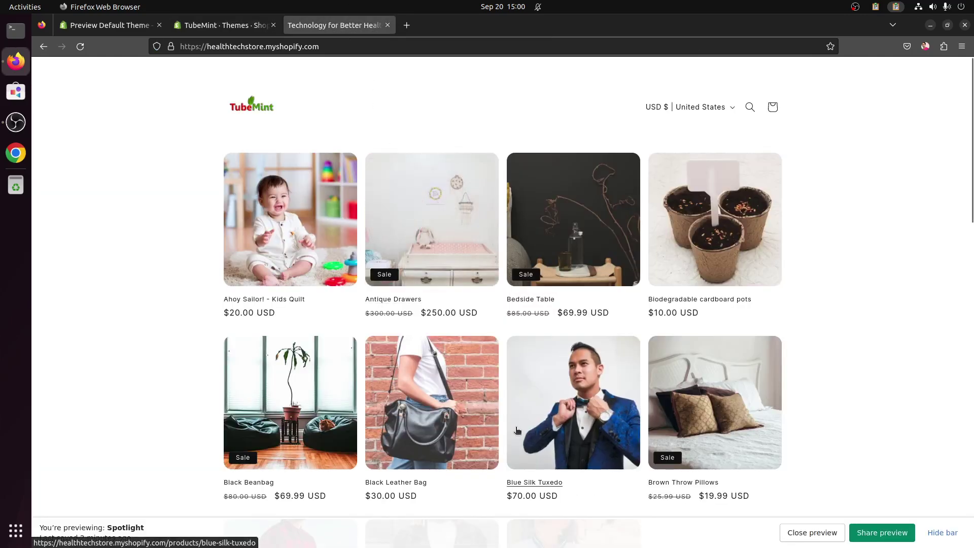
scroll(517, 428, down, 10)
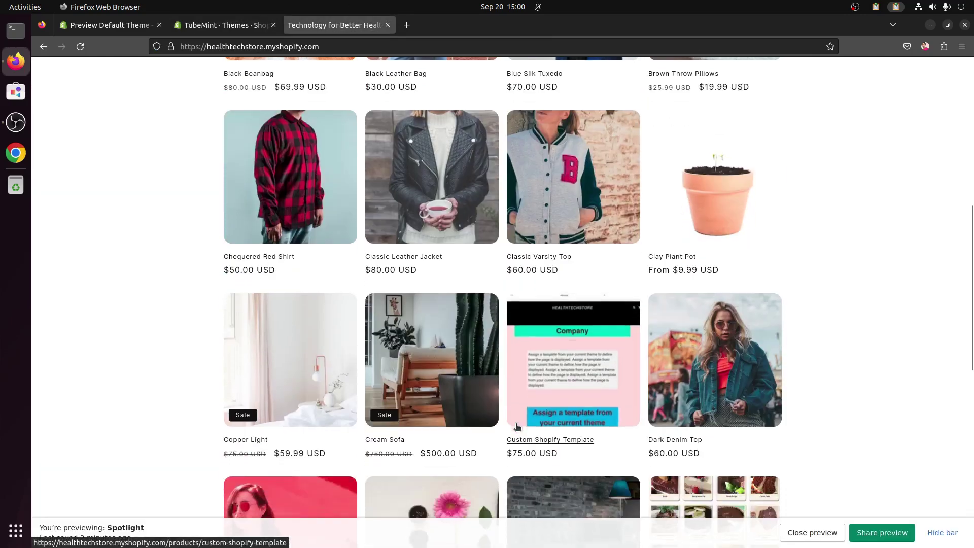